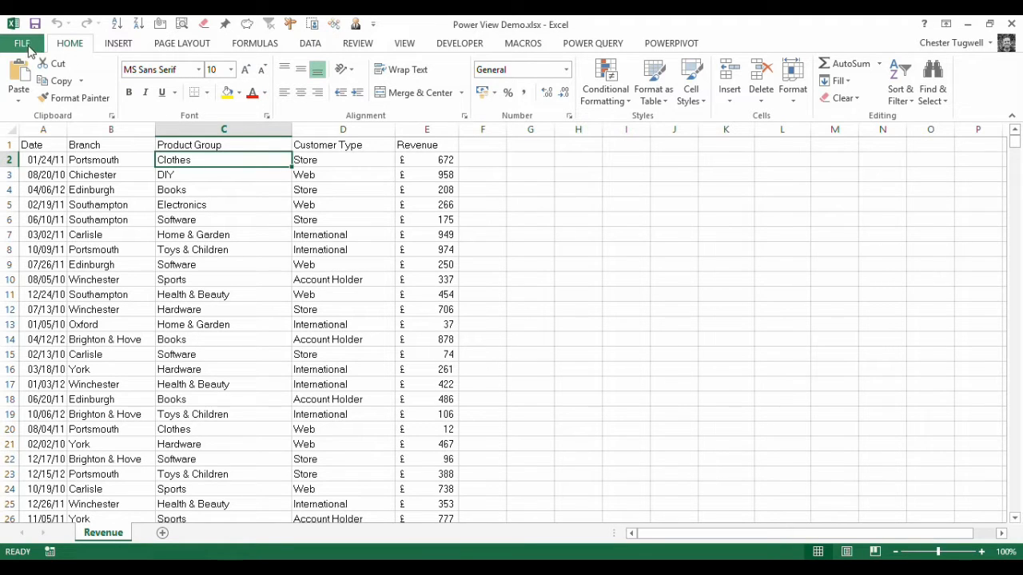
- Open the list of COM add-ins from the Excel options, check that Power View is enabled, and accept it
{"action": "left_click", "coordinate": [23, 46]}
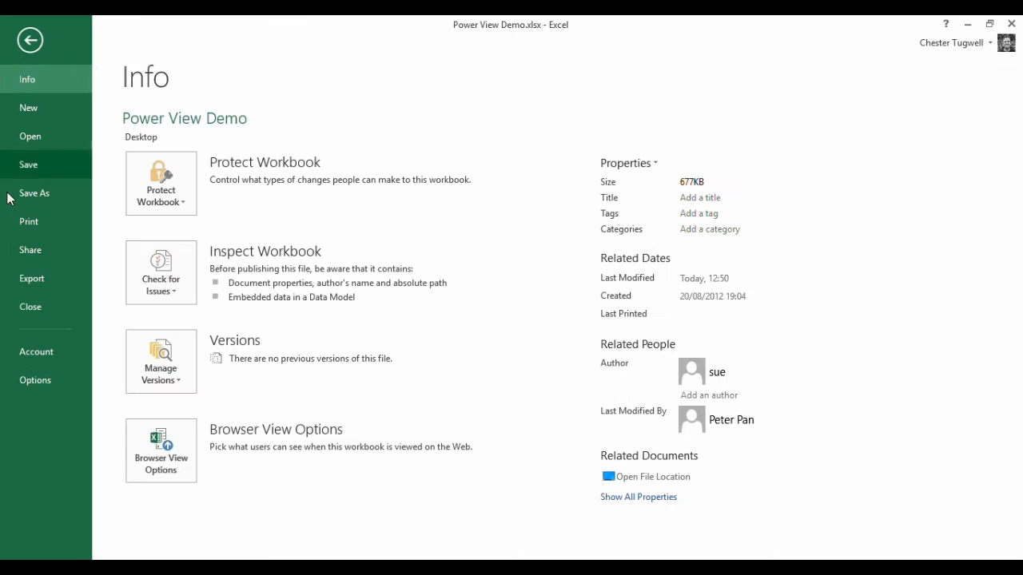
{"action": "left_click", "coordinate": [35, 380]}
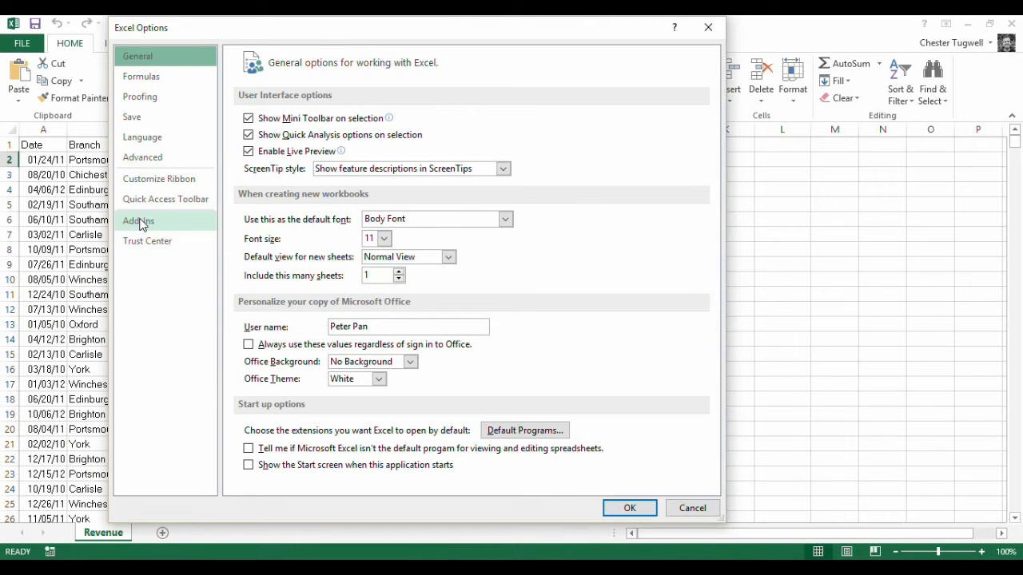
{"action": "left_click", "coordinate": [142, 227]}
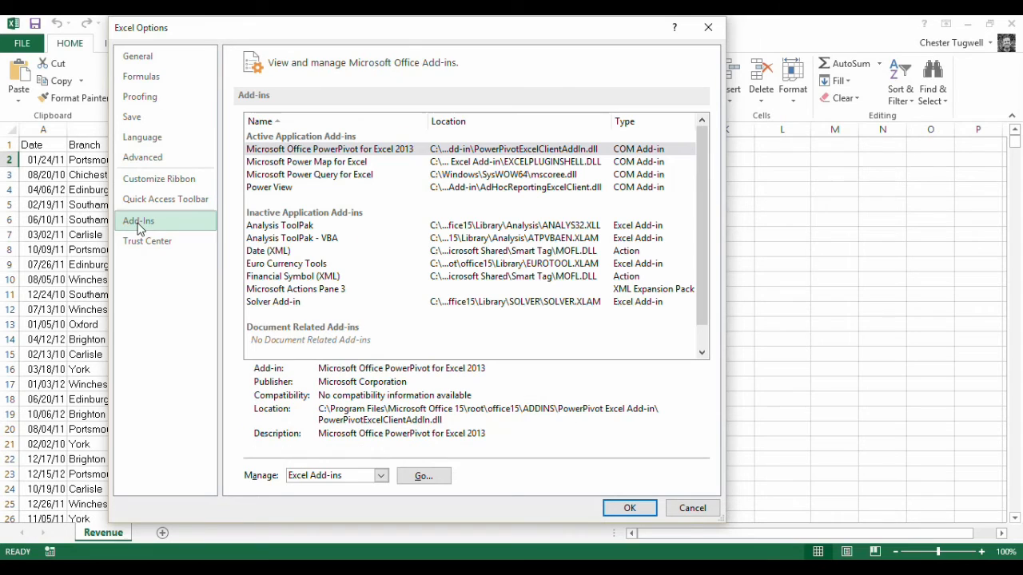
{"action": "left_click", "coordinate": [378, 476]}
{"action": "left_click", "coordinate": [317, 501]}
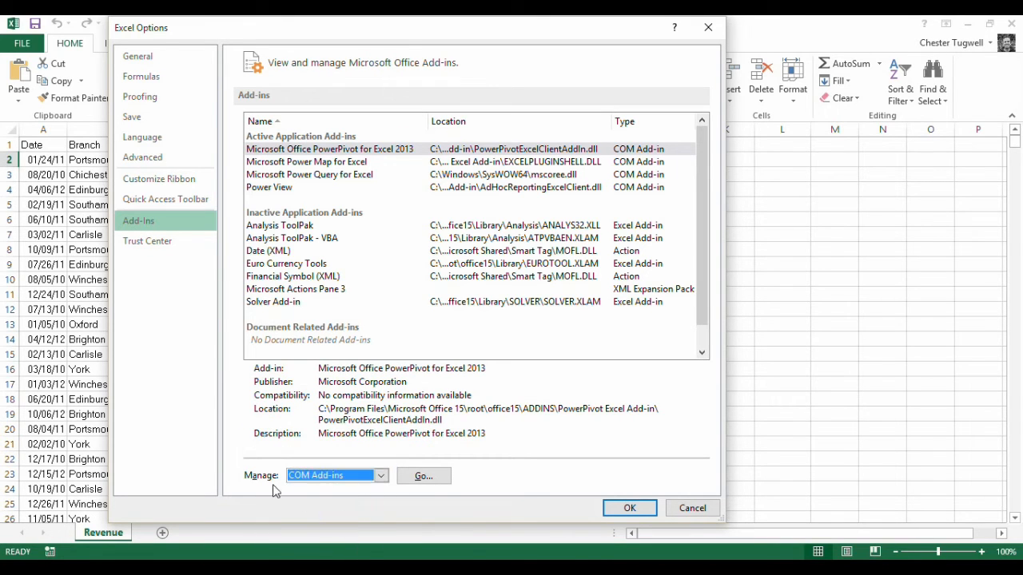
{"action": "left_click", "coordinate": [426, 477]}
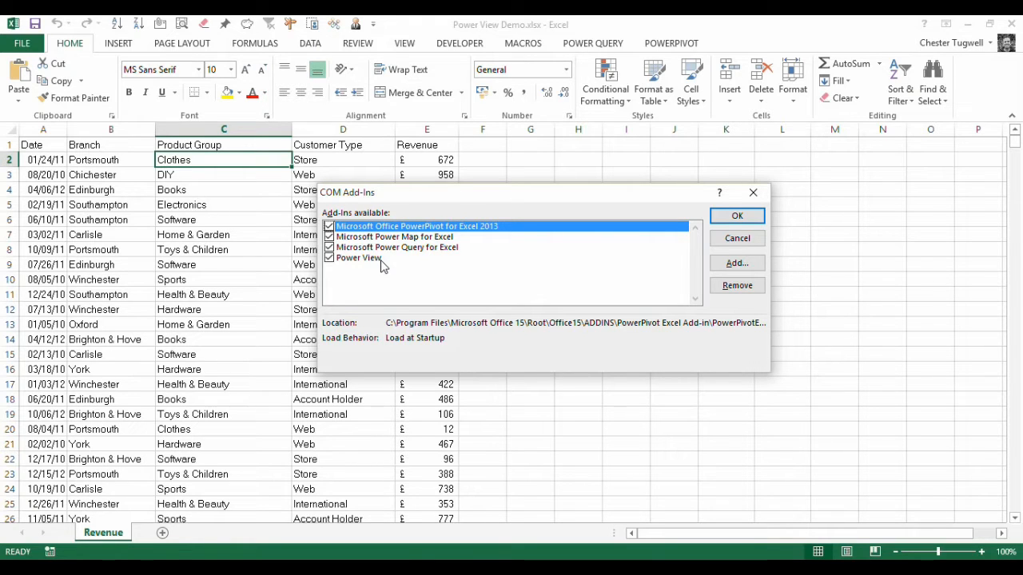
{"action": "left_click", "coordinate": [737, 215]}
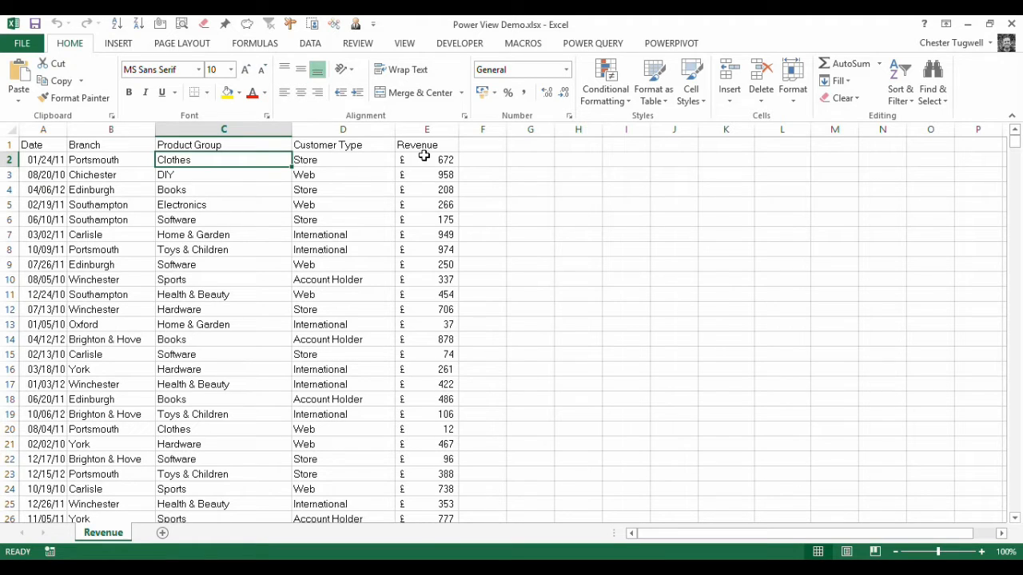
- Convert the revenue data in A1:E15866 into a table with headers
{"action": "left_click", "coordinate": [229, 218]}
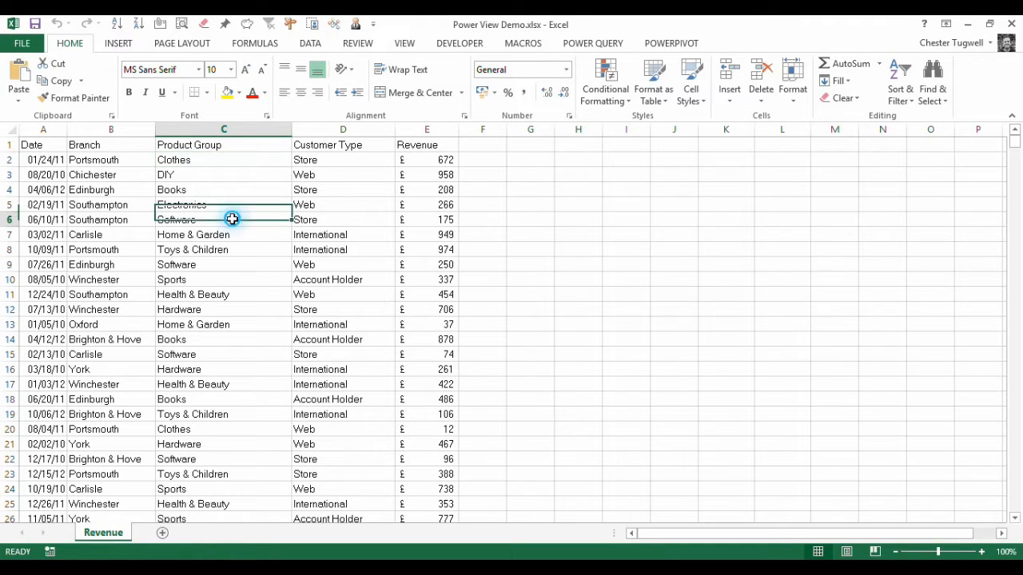
{"action": "left_click", "coordinate": [118, 44]}
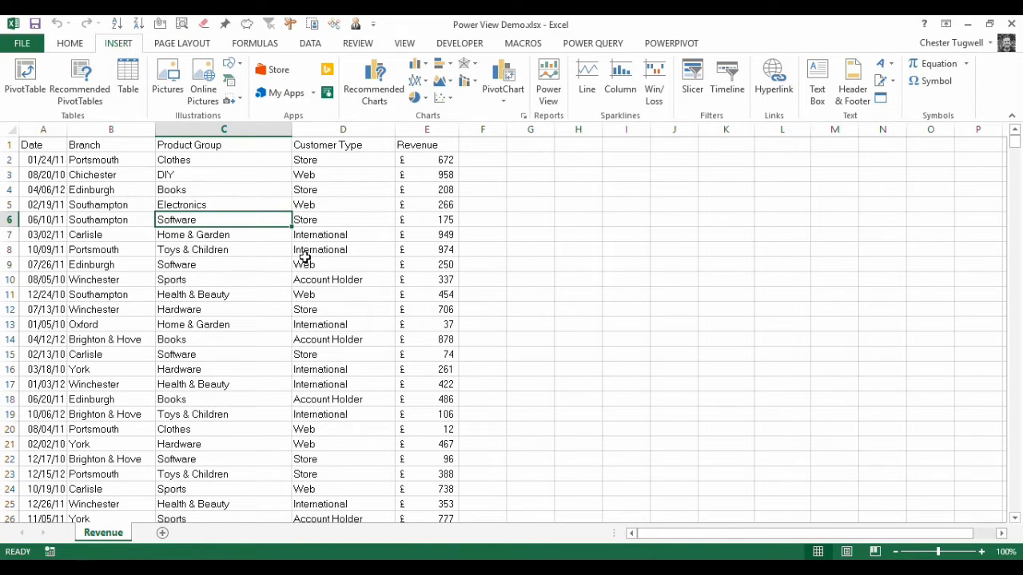
{"action": "key", "text": "ctrl+t"}
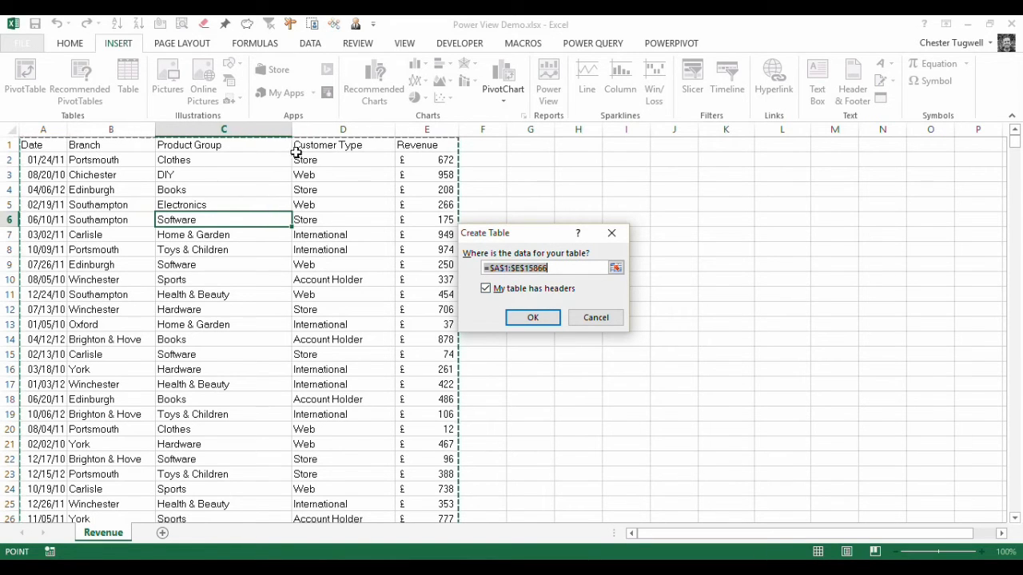
{"action": "left_click", "coordinate": [529, 318]}
- Name the new table SalesData
{"action": "left_click", "coordinate": [39, 83]}
{"action": "type", "text": "Sa"}
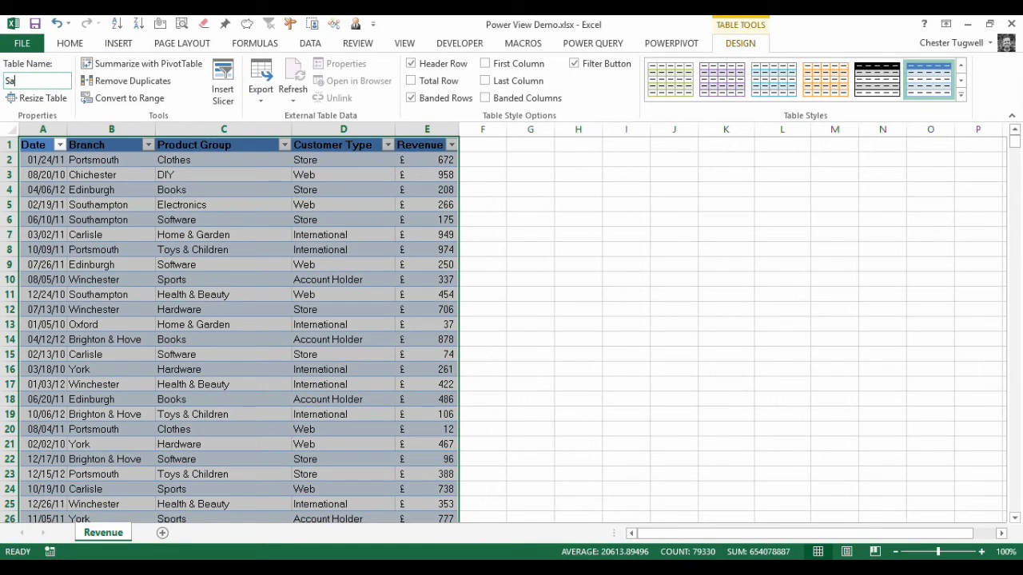
{"action": "type", "text": "lesData"}
{"action": "left_click", "coordinate": [248, 220]}
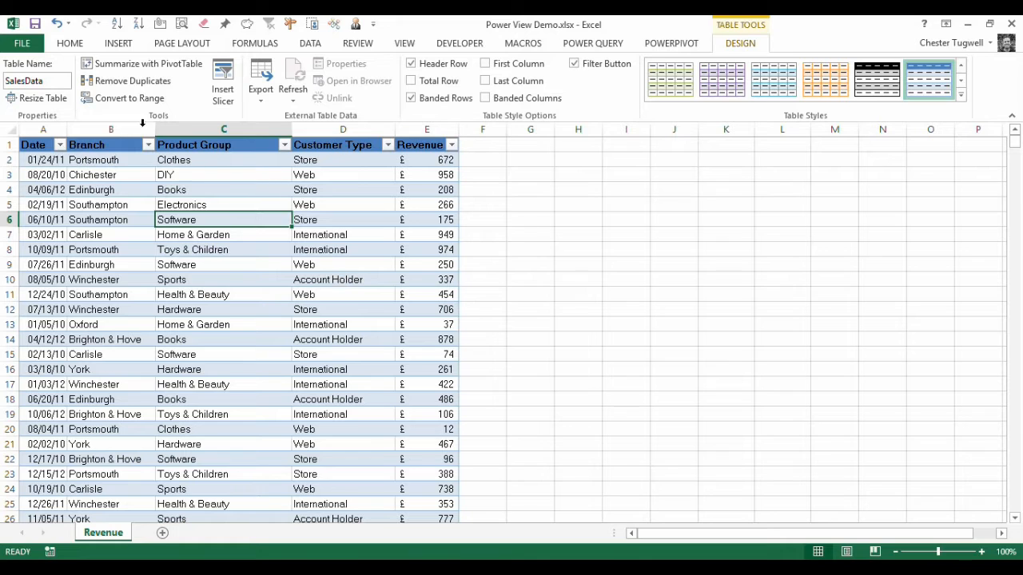
- Insert a Power View report based on the SalesData table and delete the default table from its canvas
{"action": "left_click", "coordinate": [119, 45]}
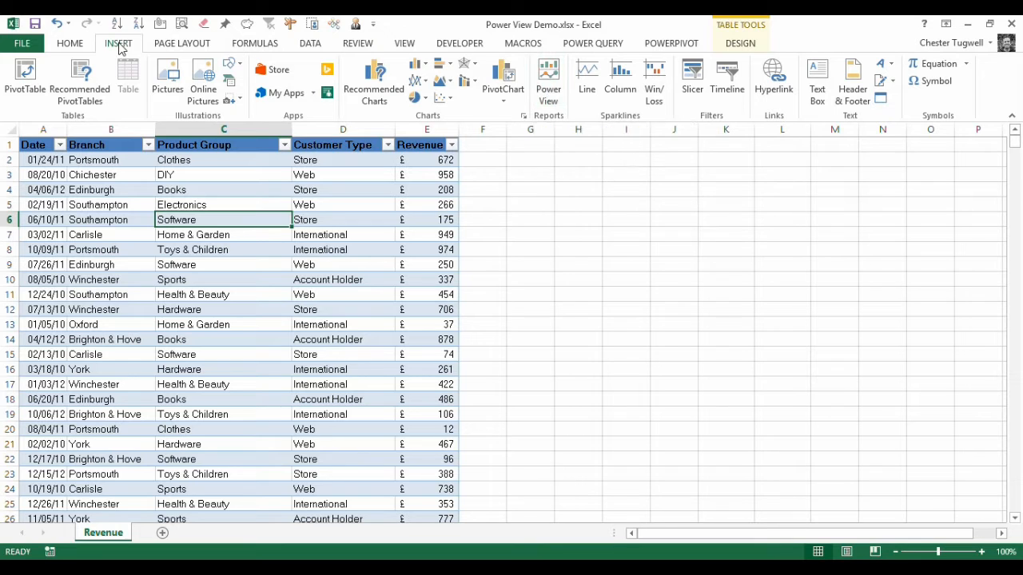
{"action": "left_click", "coordinate": [548, 95]}
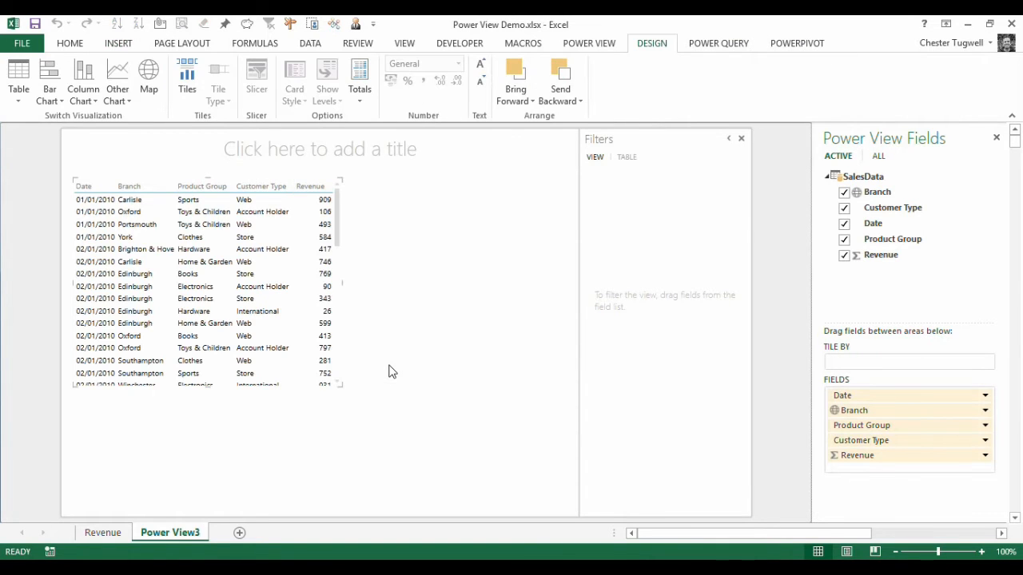
{"action": "left_click_drag", "start_coordinate": [339, 386], "coordinate": [509, 496]}
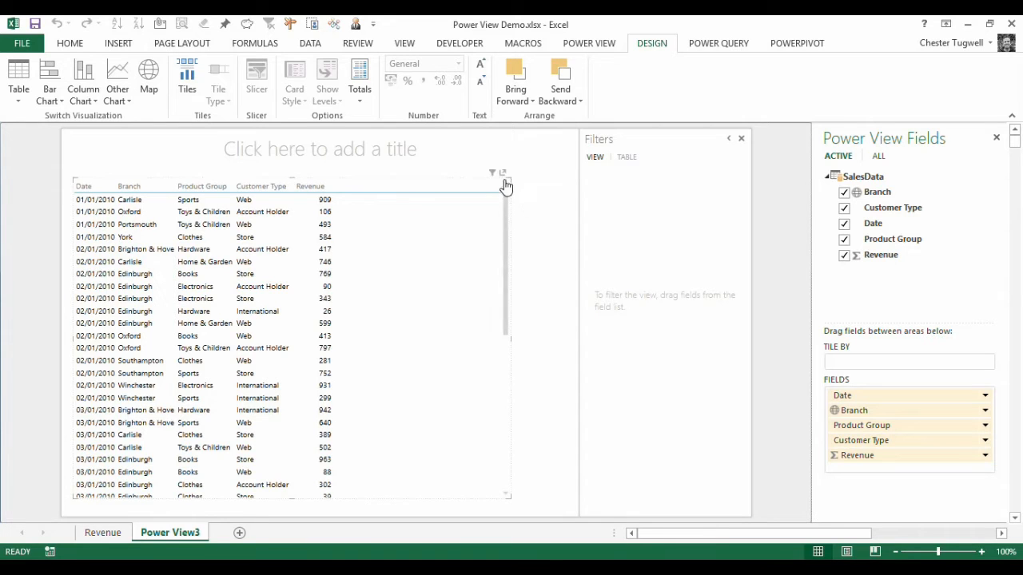
{"action": "left_click", "coordinate": [508, 180]}
{"action": "left_click", "coordinate": [509, 181]}
{"action": "key", "text": "Delete"}
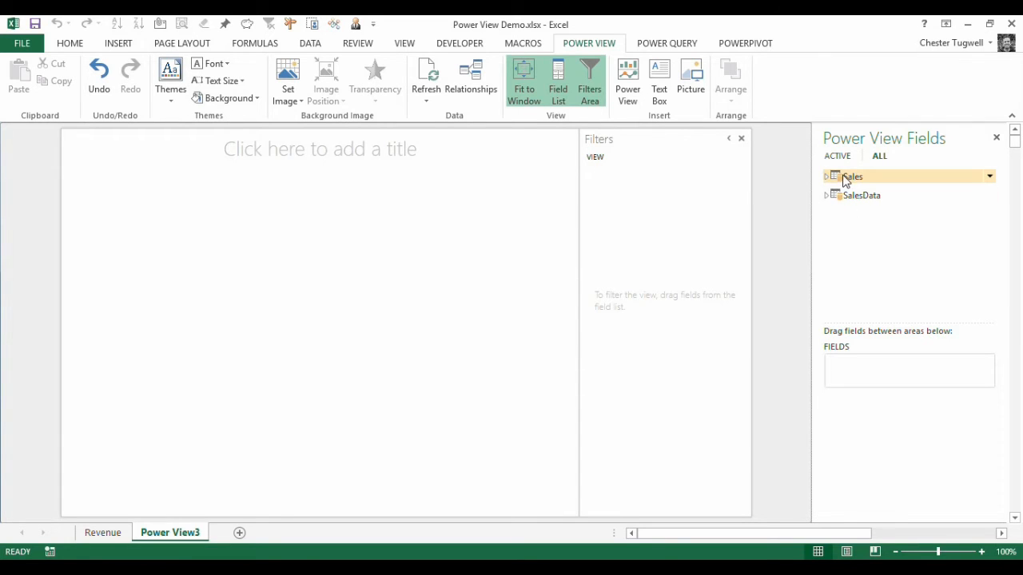
- Add the Product Group field from SalesData to the empty canvas as a table and enlarge the table slightly
{"action": "left_click", "coordinate": [990, 176]}
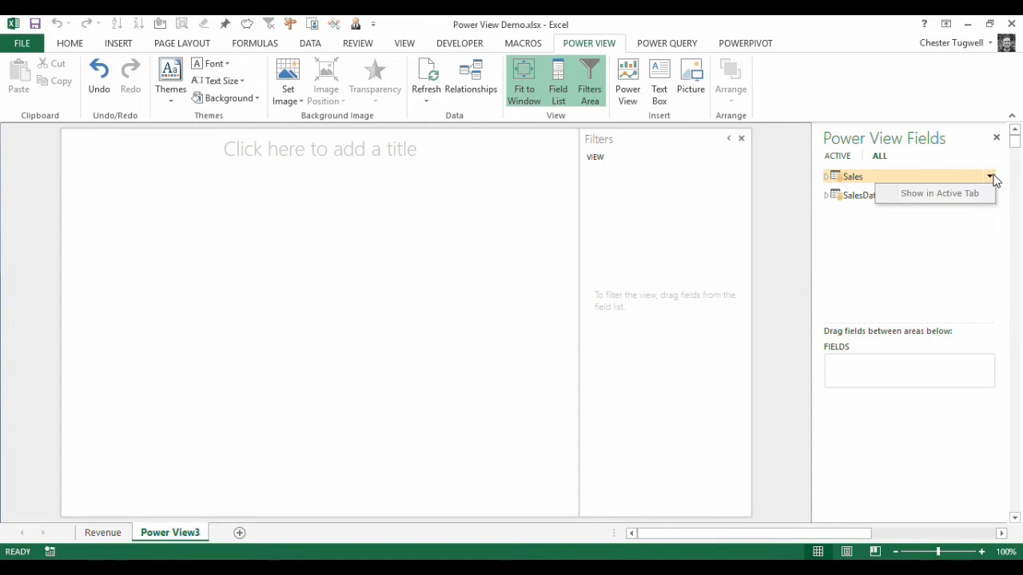
{"action": "left_click", "coordinate": [948, 174]}
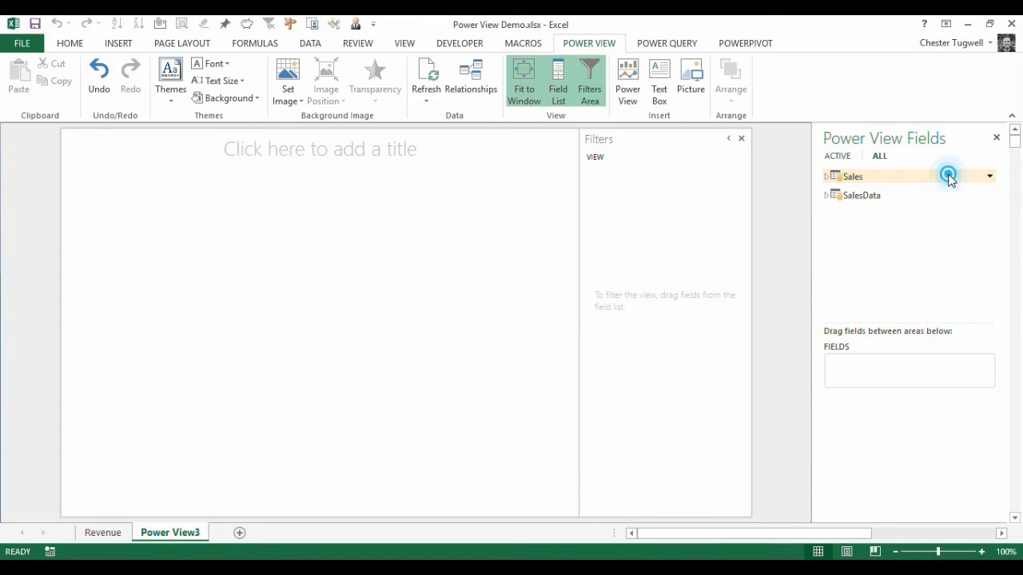
{"action": "left_click", "coordinate": [827, 198]}
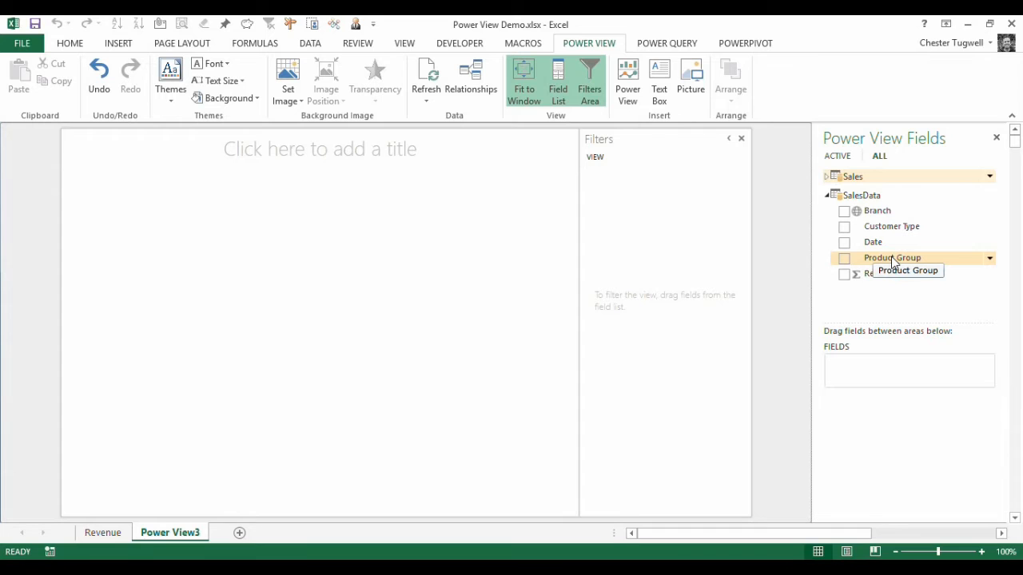
{"action": "left_click_drag", "start_coordinate": [893, 262], "coordinate": [221, 173]}
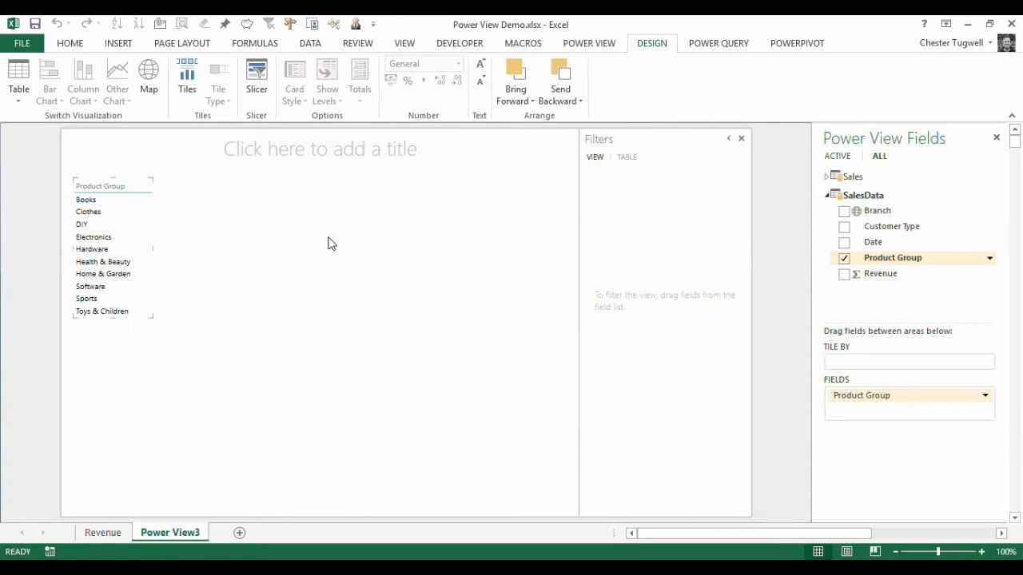
{"action": "mouse_move", "coordinate": [153, 317]}
{"action": "left_mouse_down"}
{"action": "mouse_move", "coordinate": [176, 440]}
{"action": "mouse_move", "coordinate": [164, 323]}
{"action": "left_mouse_up"}
{"action": "mouse_move", "coordinate": [136, 205]}
{"action": "left_click", "coordinate": [131, 186]}
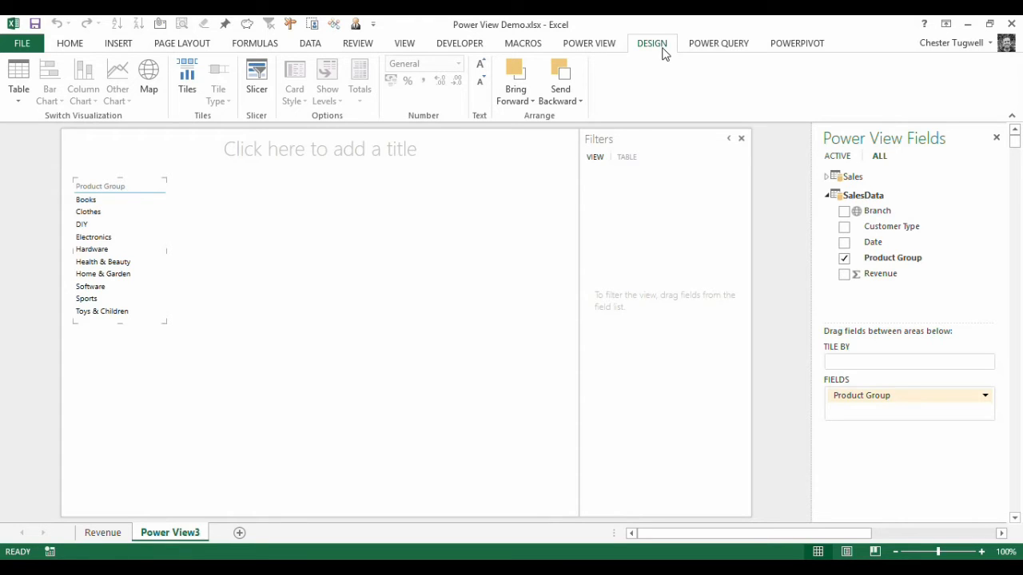
- Convert the Product Group table to tiles and enlarge the tile container to fill most of the canvas, trying several tiles
{"action": "left_click", "coordinate": [192, 91]}
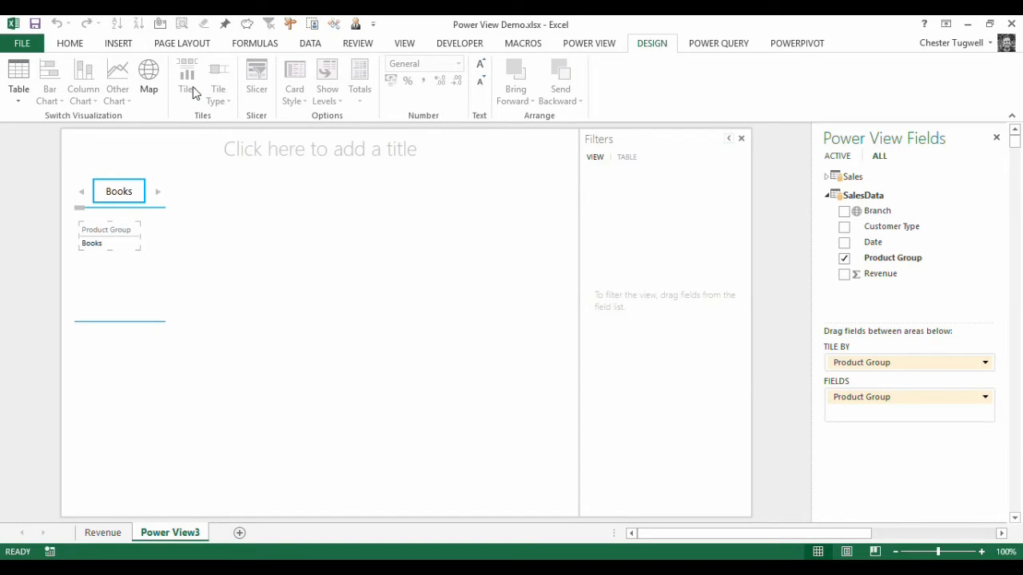
{"action": "left_click_drag", "start_coordinate": [167, 251], "coordinate": [548, 269]}
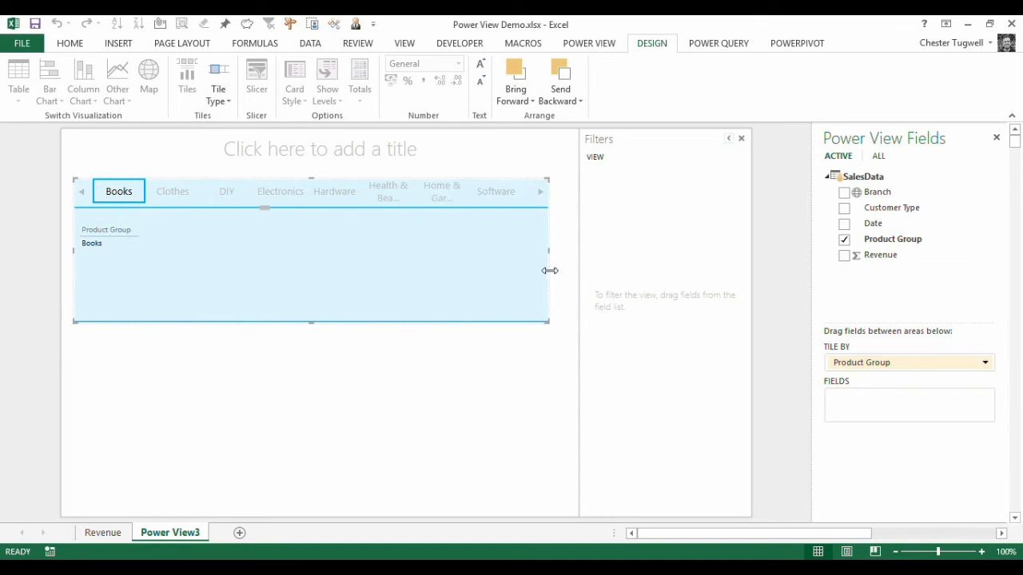
{"action": "left_click", "coordinate": [167, 193]}
{"action": "left_click", "coordinate": [217, 193]}
{"action": "left_click", "coordinate": [278, 195]}
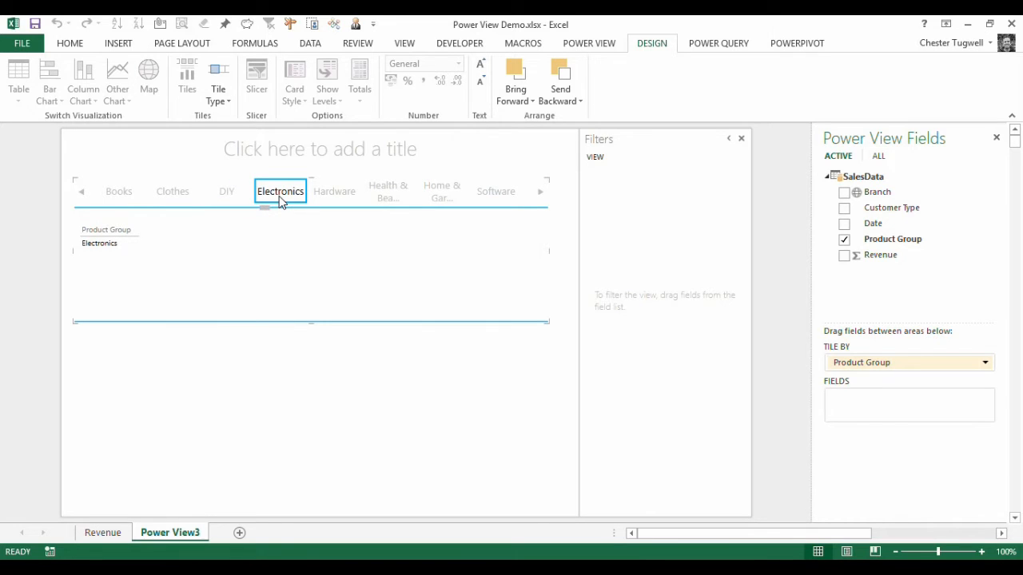
{"action": "left_click_drag", "start_coordinate": [311, 322], "coordinate": [302, 495]}
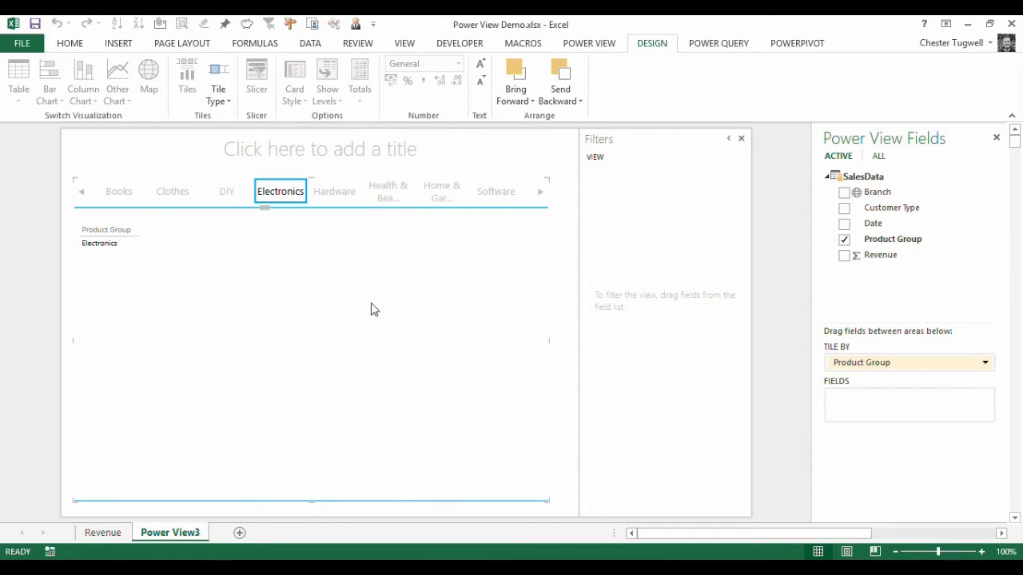
- Switch to the Clothes tile and delete the Product Group table inside the tile container
{"action": "left_click", "coordinate": [117, 192]}
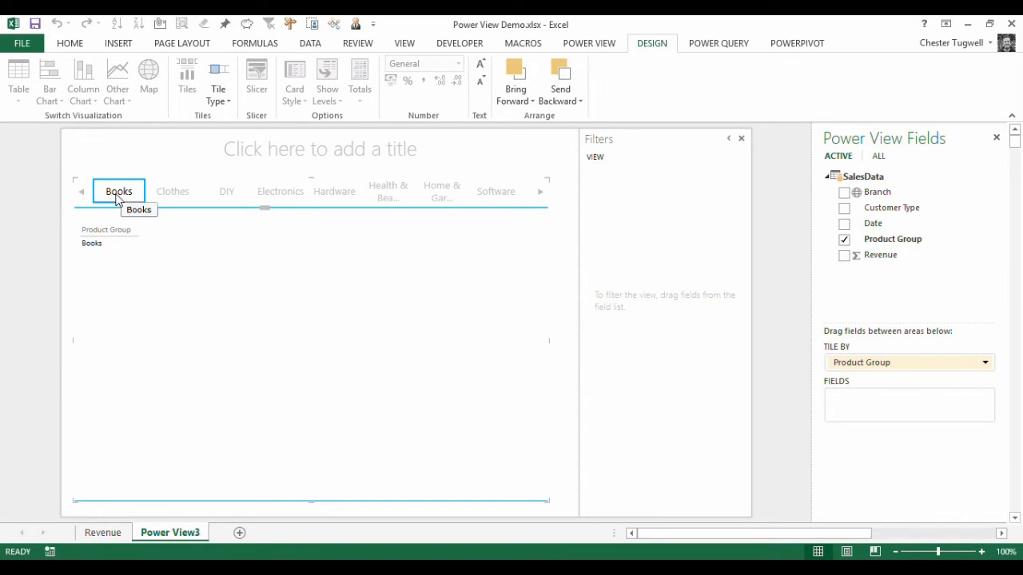
{"action": "left_click", "coordinate": [175, 194]}
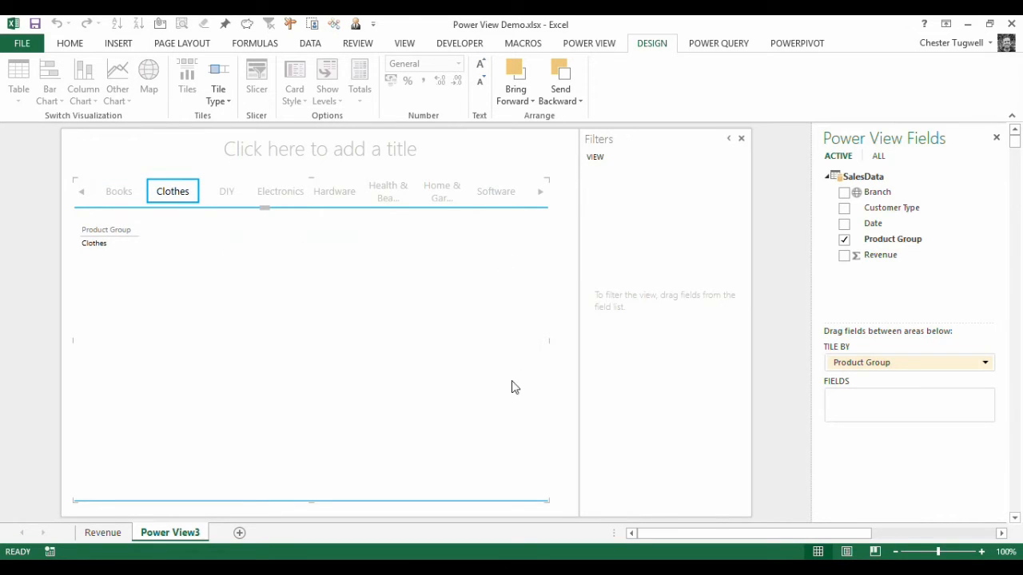
{"action": "left_click", "coordinate": [107, 247]}
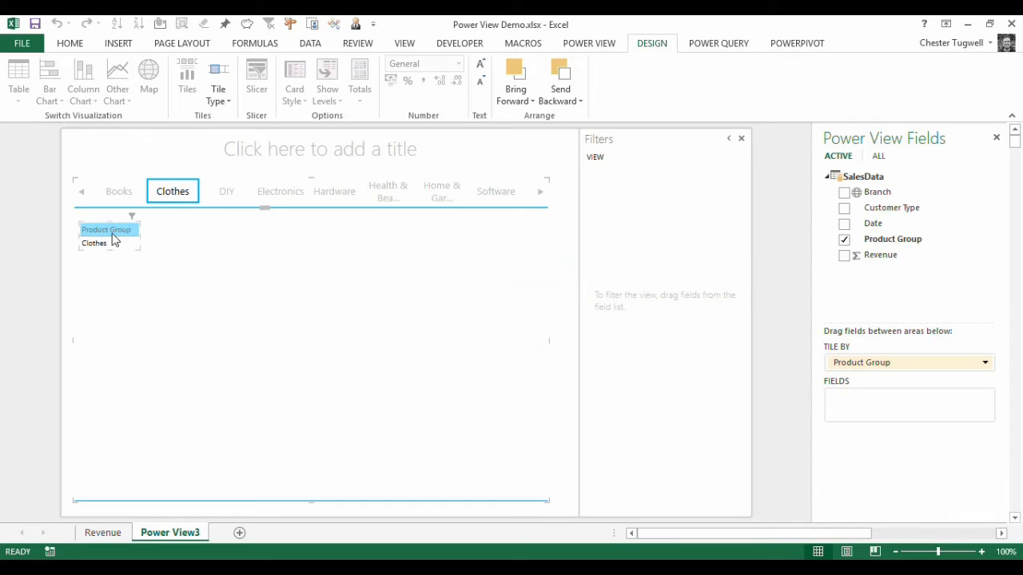
{"action": "left_click", "coordinate": [136, 230]}
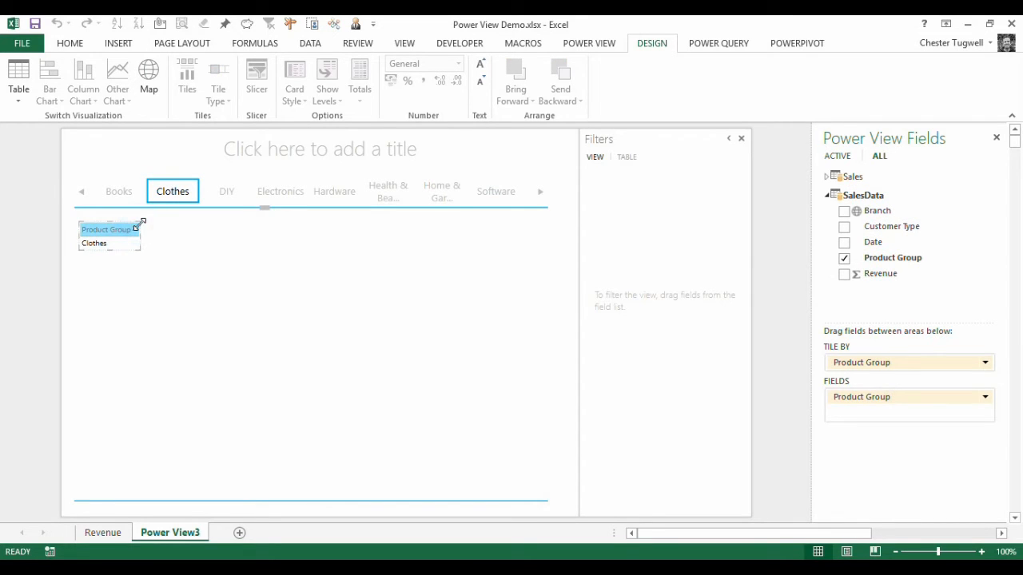
{"action": "key", "text": "Delete"}
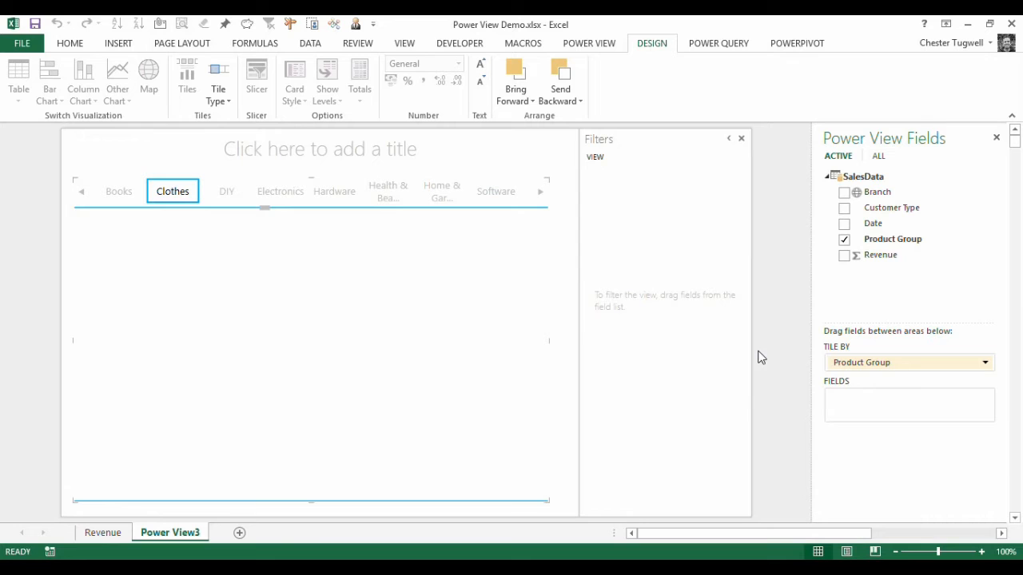
- Add the Branch and Revenue fields inside the tile container as one table
{"action": "left_click_drag", "start_coordinate": [870, 224], "coordinate": [859, 223]}
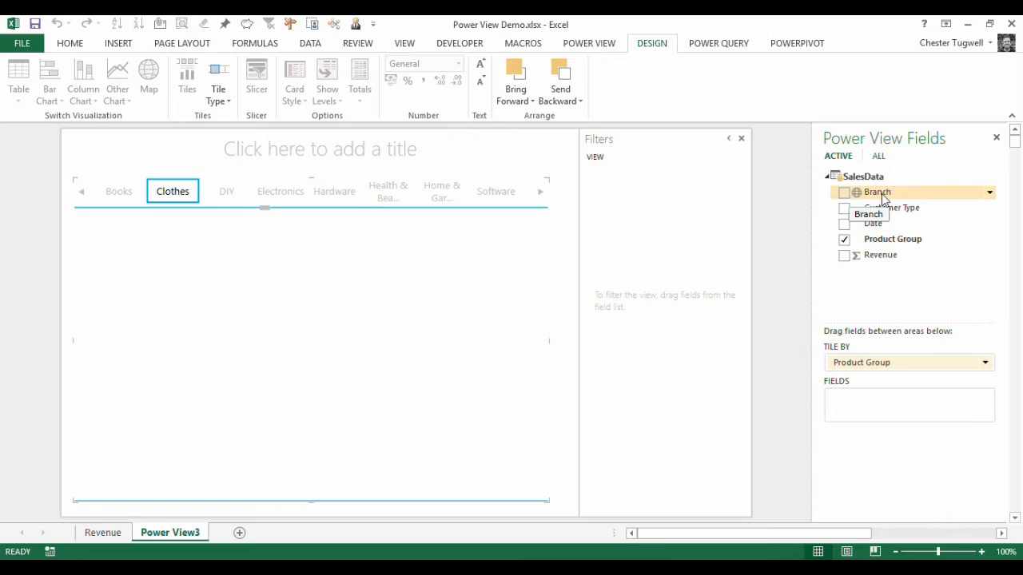
{"action": "left_click_drag", "start_coordinate": [881, 198], "coordinate": [103, 252]}
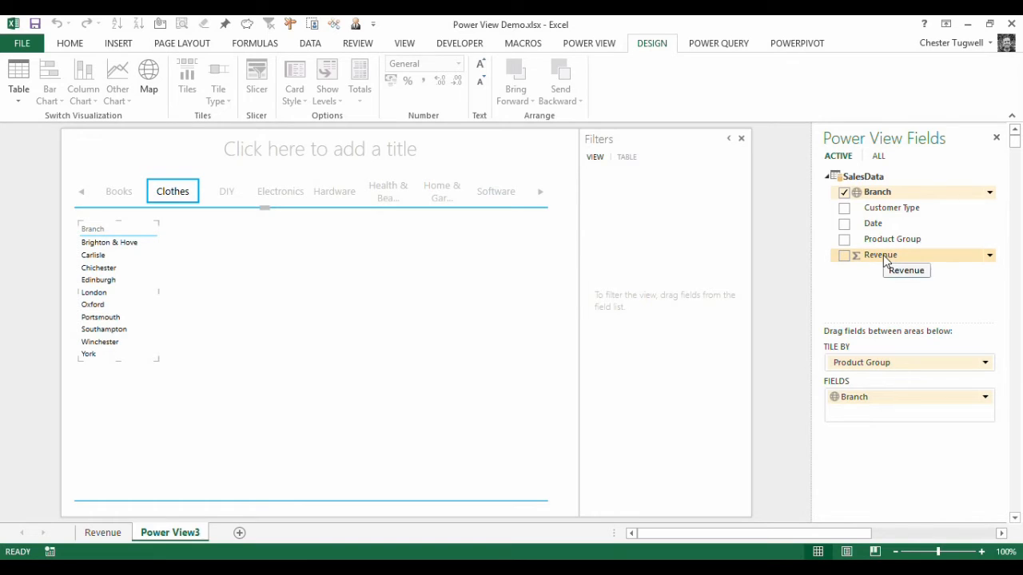
{"action": "left_click_drag", "start_coordinate": [880, 257], "coordinate": [144, 276]}
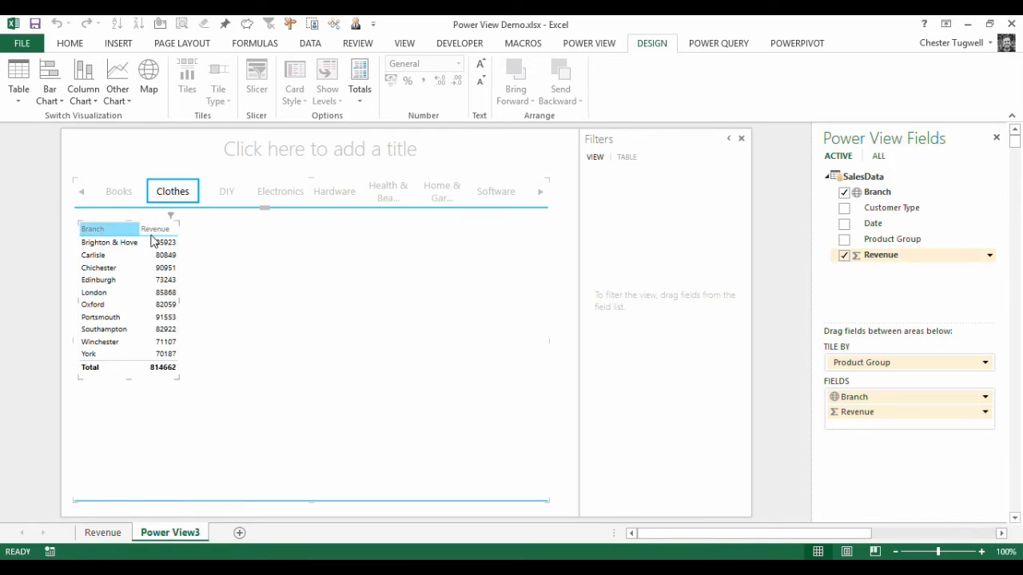
- Convert the Branch and Revenue table to a map and enlarge it to nearly the tile container's lower edge
{"action": "left_click", "coordinate": [177, 376]}
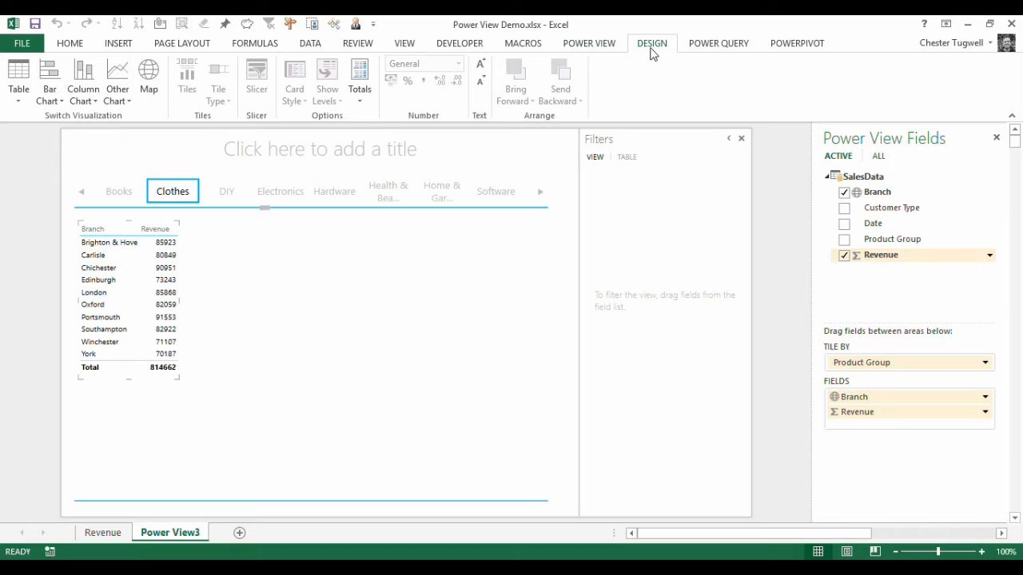
{"action": "left_click", "coordinate": [152, 97]}
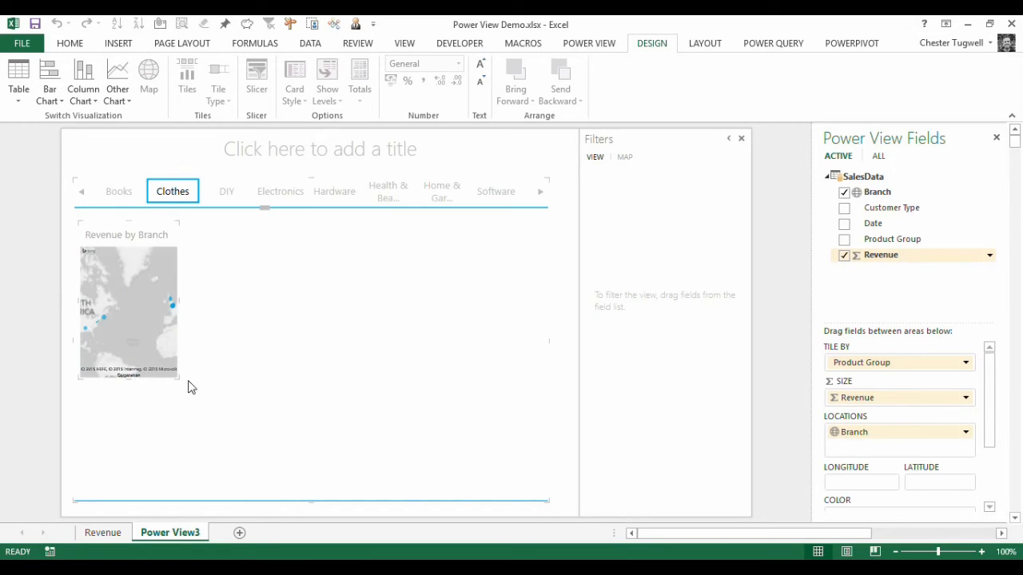
{"action": "left_click_drag", "start_coordinate": [175, 377], "coordinate": [278, 497]}
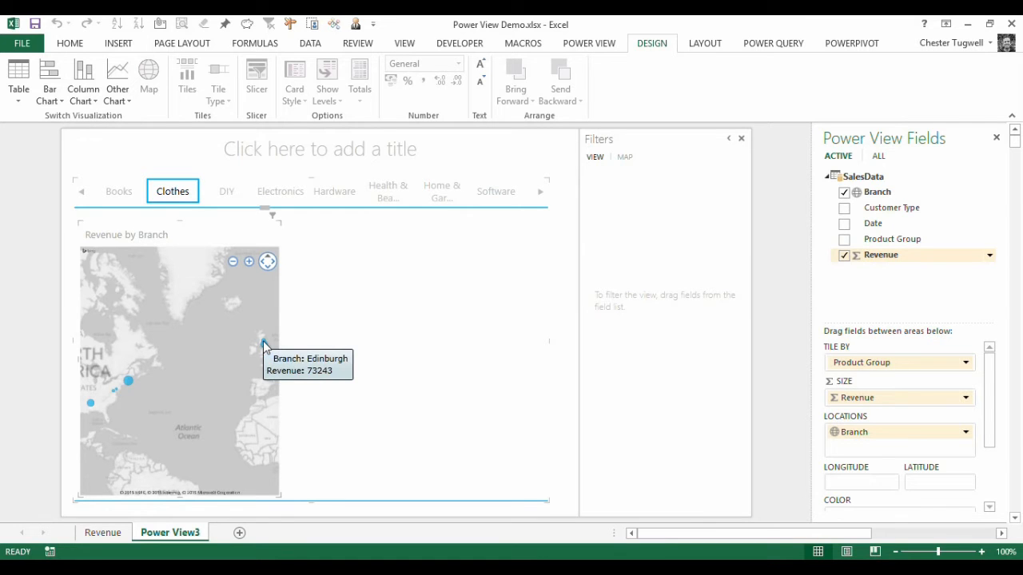
- Compare the branch names on the Revenue sheet with the locations plotted on the Power View3 map
{"action": "left_click", "coordinate": [115, 532]}
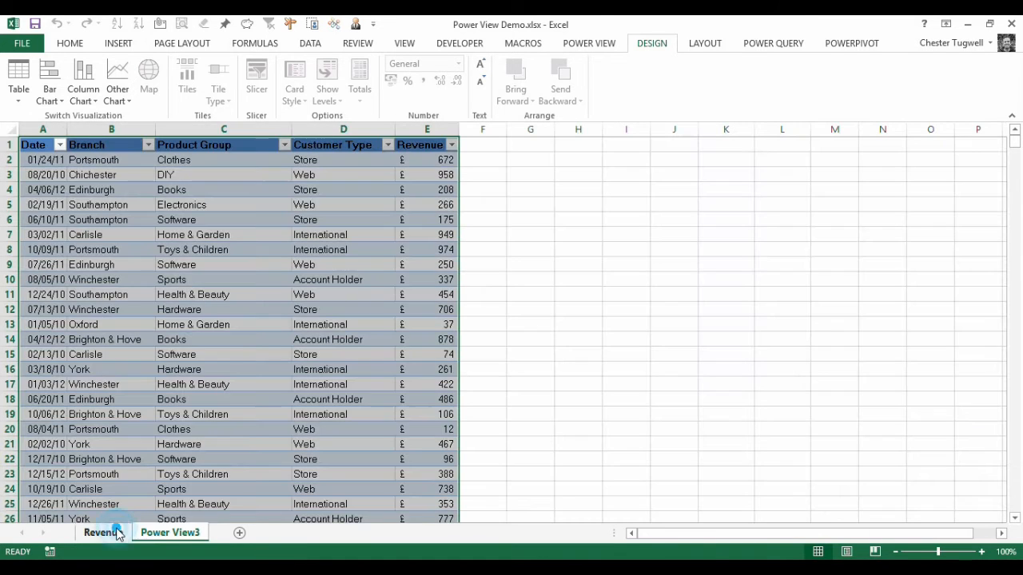
{"action": "left_click", "coordinate": [186, 243]}
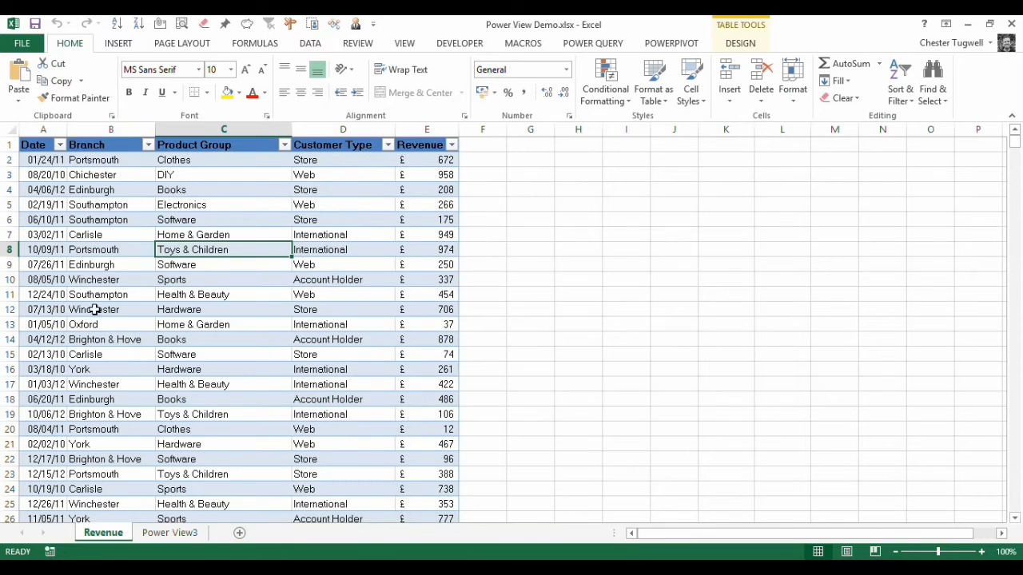
{"action": "scroll", "coordinate": [97, 352], "scroll_direction": "down", "scroll_amount": 3}
{"action": "scroll", "coordinate": [97, 351], "scroll_direction": "up", "scroll_amount": 3}
{"action": "left_click", "coordinate": [170, 532]}
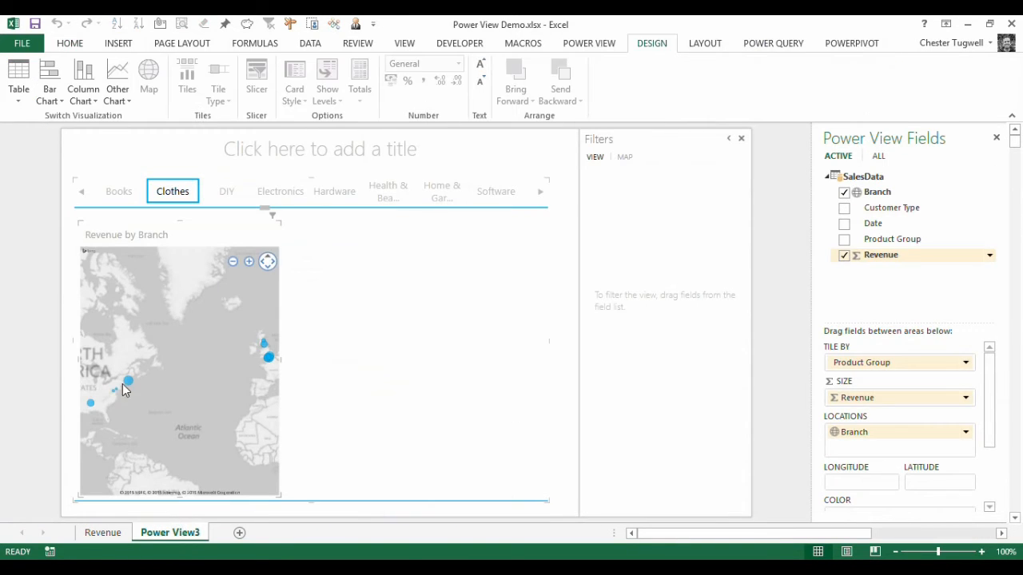
{"action": "mouse_move", "coordinate": [130, 384]}
- Add a Branch2 column to the table in column F of the Revenue sheet and widen it
{"action": "left_click", "coordinate": [112, 533]}
{"action": "left_click", "coordinate": [483, 145]}
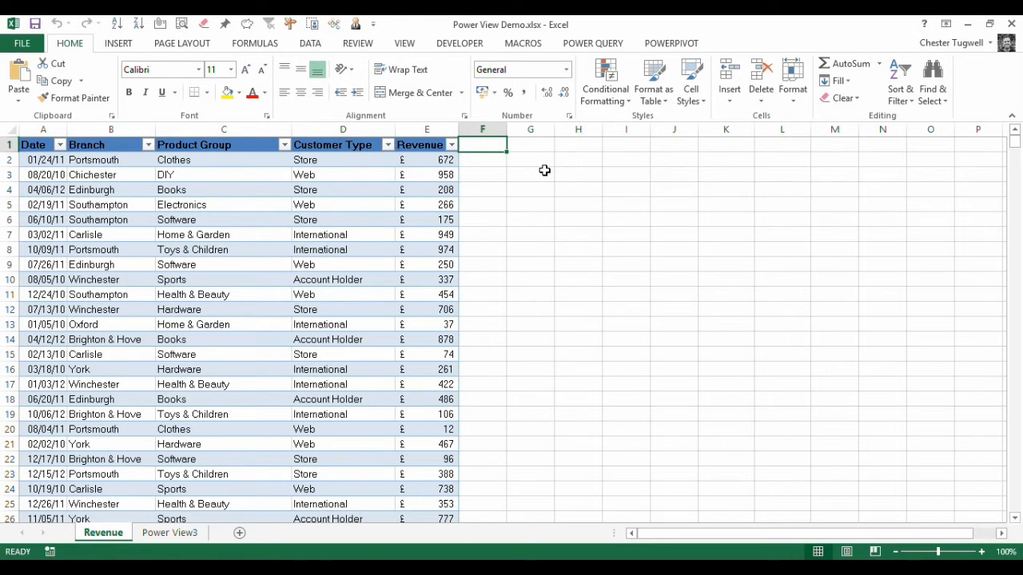
{"action": "type", "text": "Brac"}
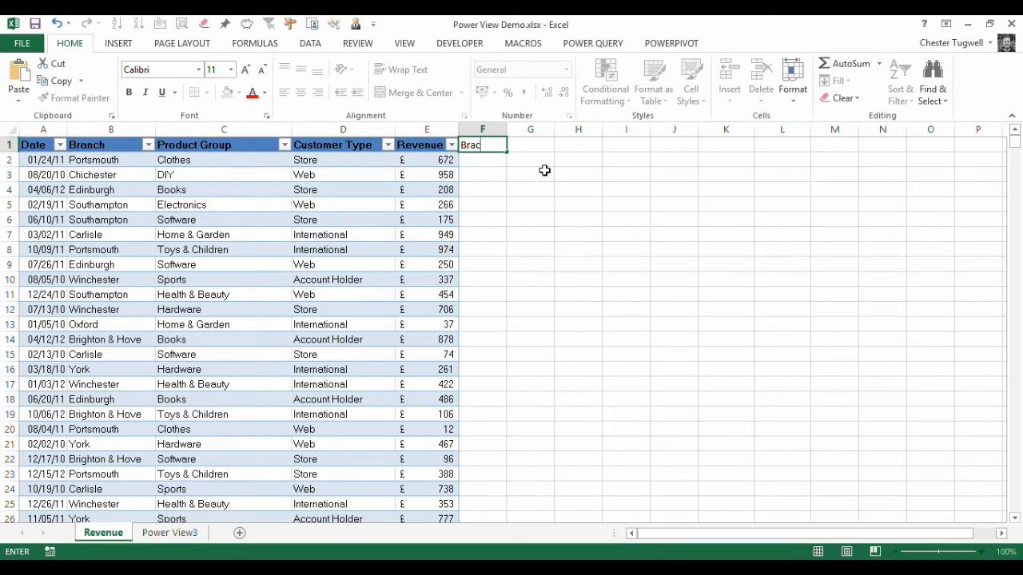
{"action": "key", "text": "BackSpace"}
{"action": "type", "text": "nch2"}
{"action": "key", "text": "Return"}
{"action": "left_click_drag", "start_coordinate": [507, 130], "coordinate": [529, 130]}
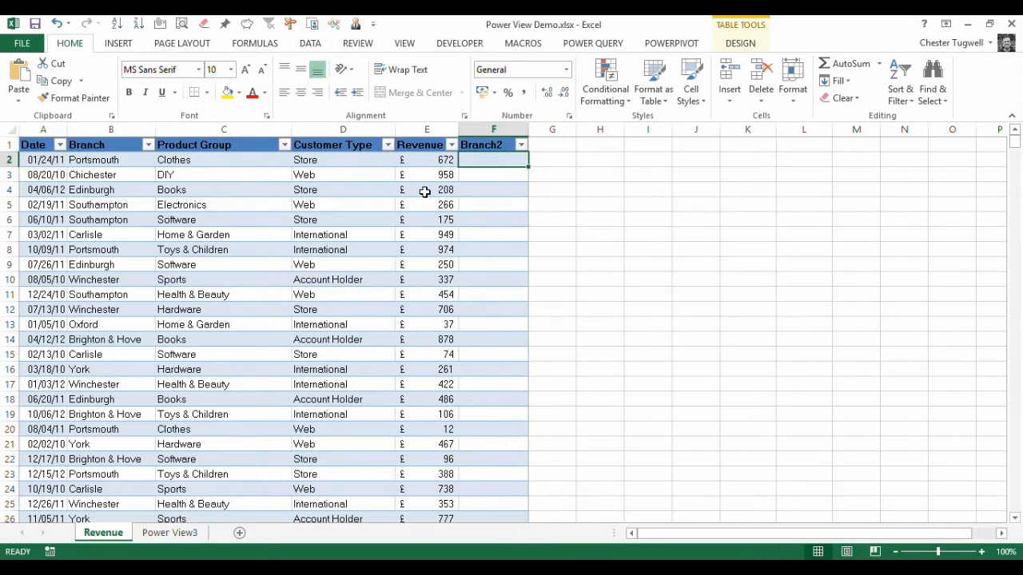
{"action": "type", "text": "="}
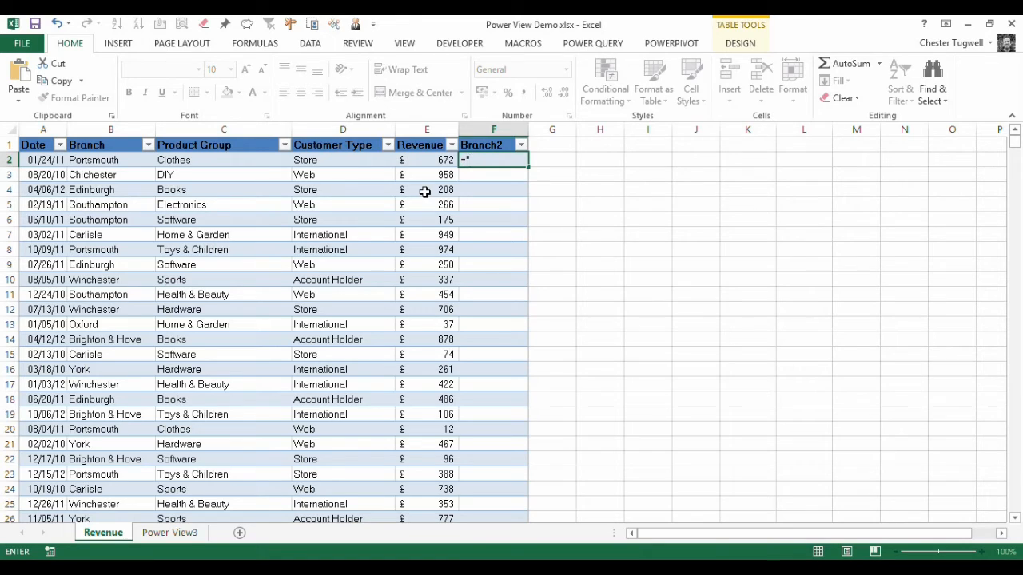
{"action": "type", "text": "\"U"}
{"action": "type", "text": "&"}
{"action": "left_click", "coordinate": [96, 160]}
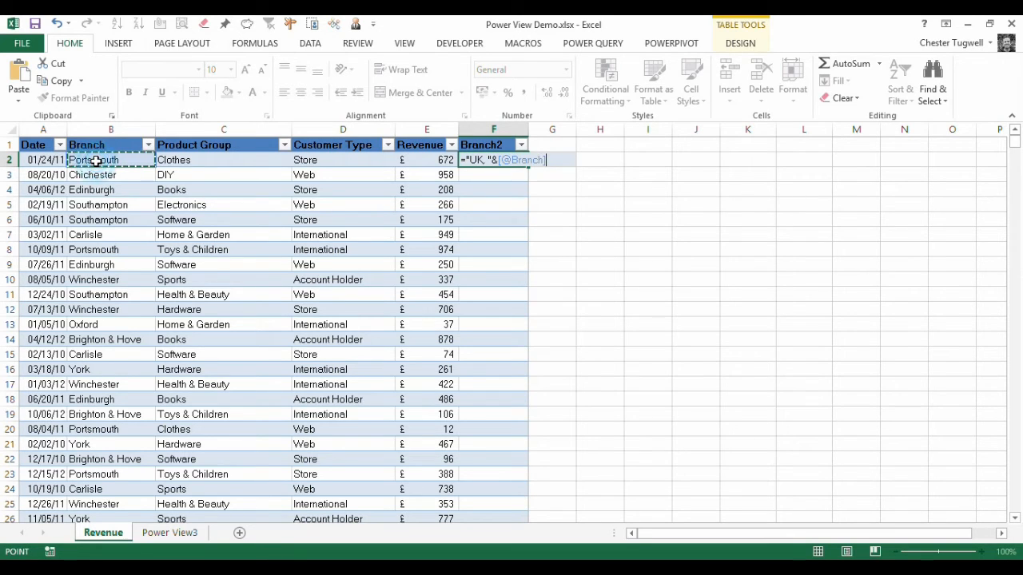
{"action": "key", "text": "Return"}
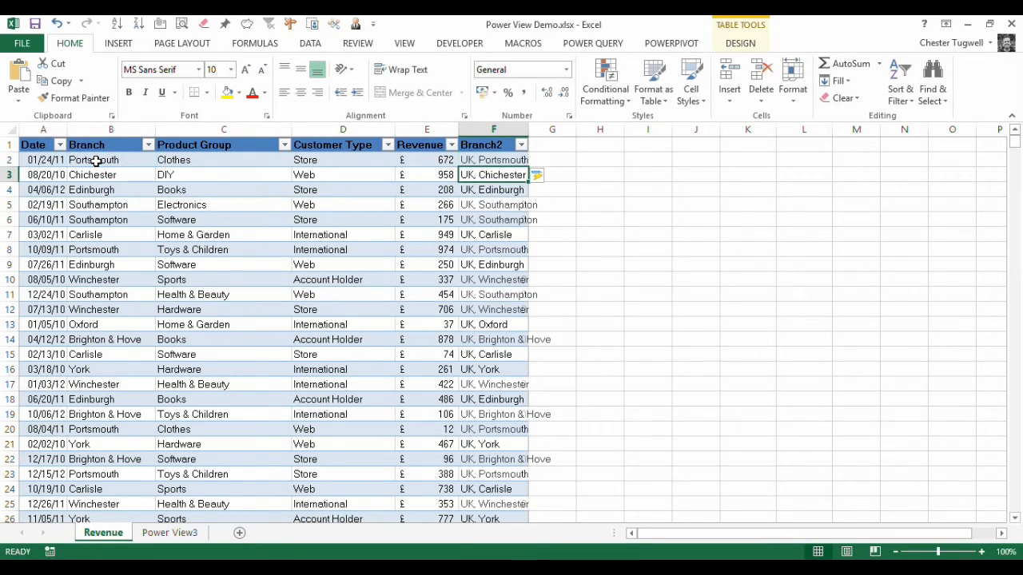
{"action": "double_click", "coordinate": [531, 133]}
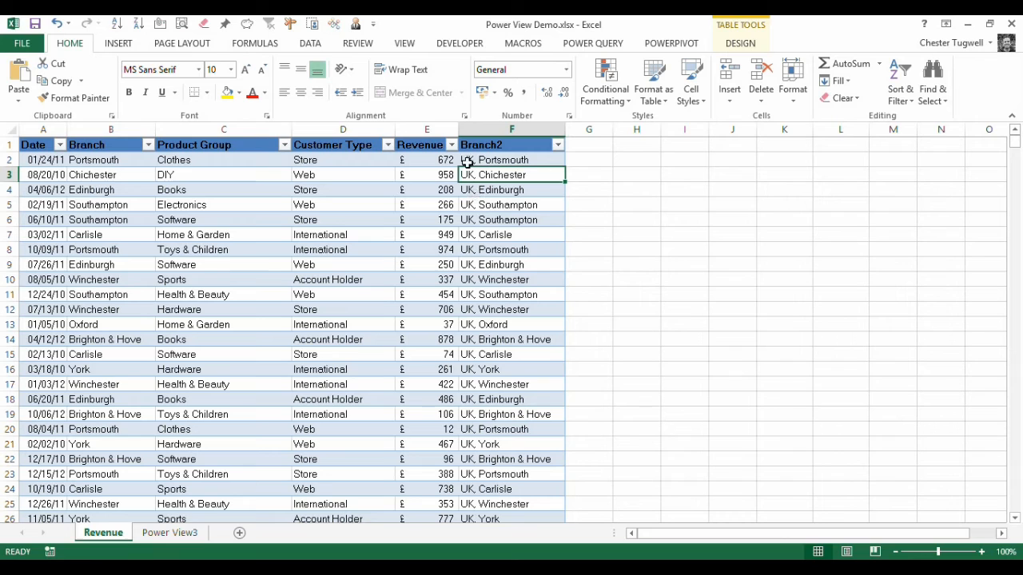
- Refresh the data on the Power View3 sheet and expand the SalesData field list
{"action": "left_click", "coordinate": [157, 536]}
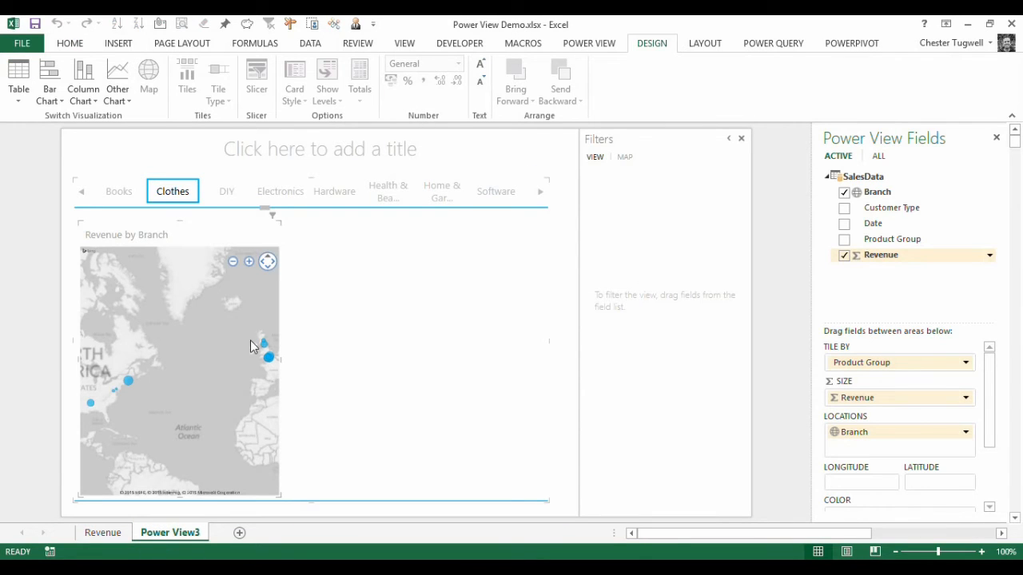
{"action": "left_click", "coordinate": [589, 43]}
{"action": "left_click", "coordinate": [431, 72]}
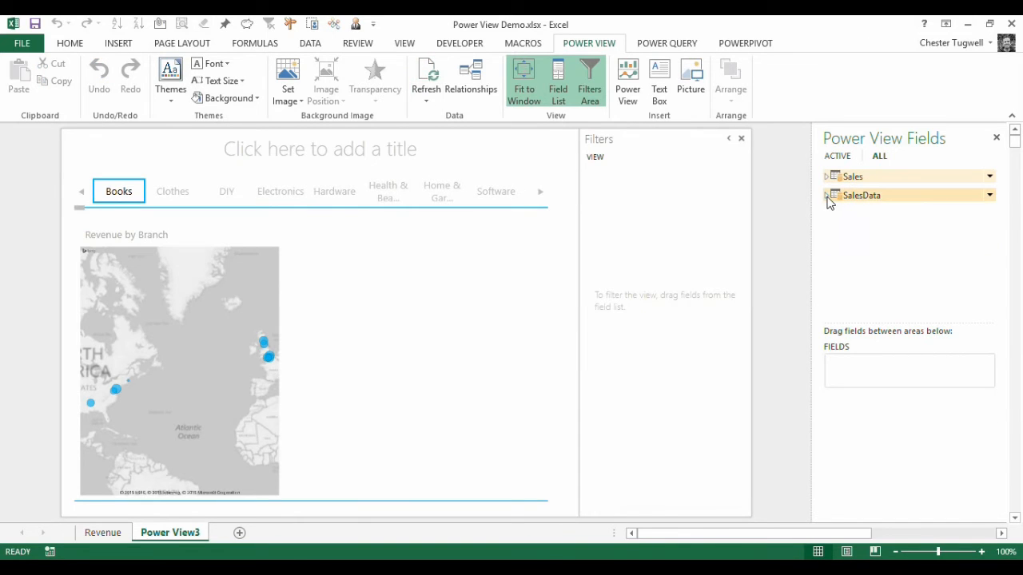
{"action": "left_click", "coordinate": [827, 196]}
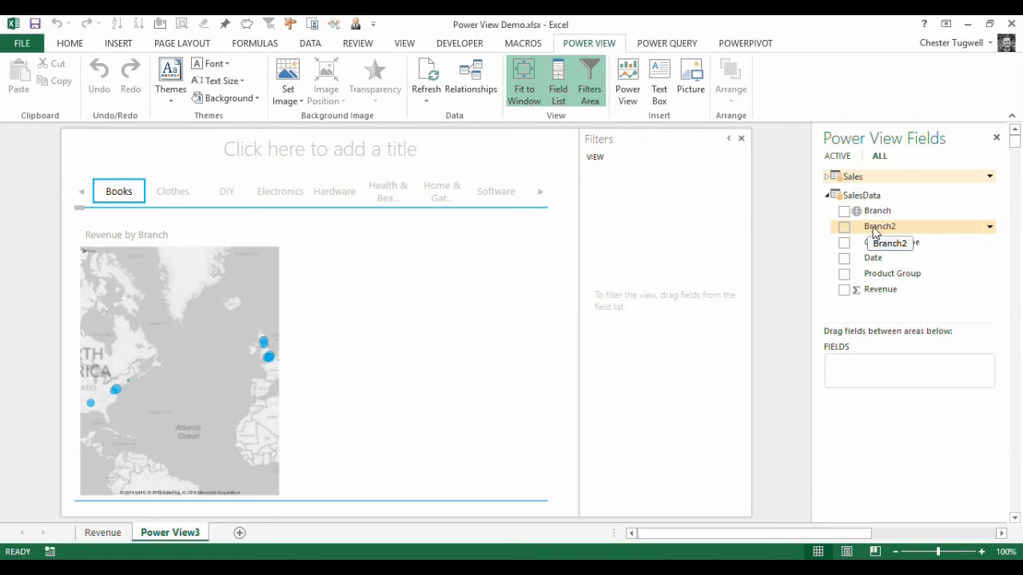
- Replace Branch with Branch2 as the location field of the revenue map
{"action": "left_click", "coordinate": [185, 317]}
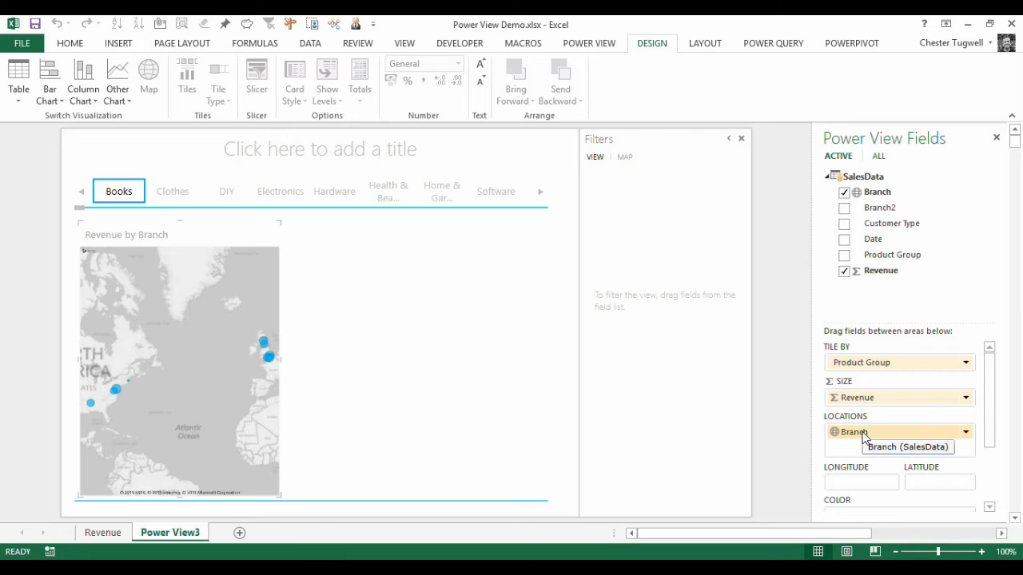
{"action": "left_click_drag", "start_coordinate": [853, 438], "coordinate": [927, 269]}
{"action": "left_click_drag", "start_coordinate": [871, 207], "coordinate": [855, 442]}
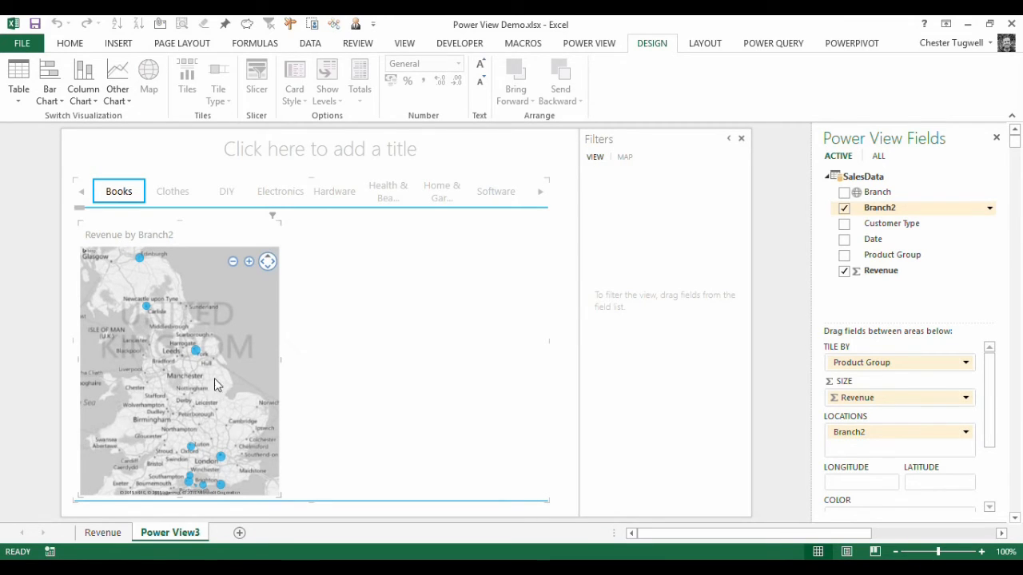
- View the map for the Clothes, DIY, Electronics and Hardware tiles in turn
{"action": "left_click", "coordinate": [175, 198]}
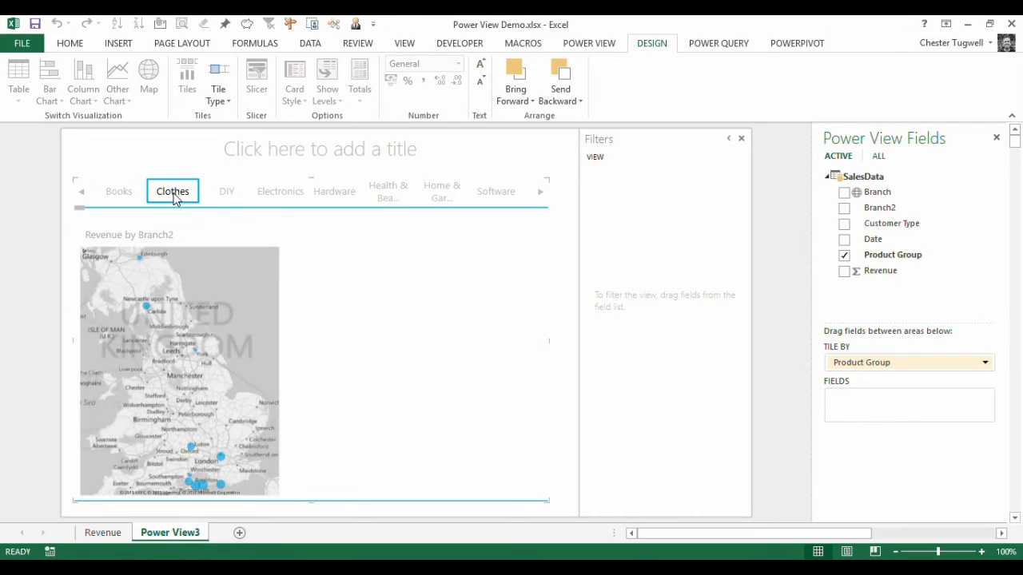
{"action": "left_click", "coordinate": [226, 193]}
{"action": "left_click", "coordinate": [274, 193]}
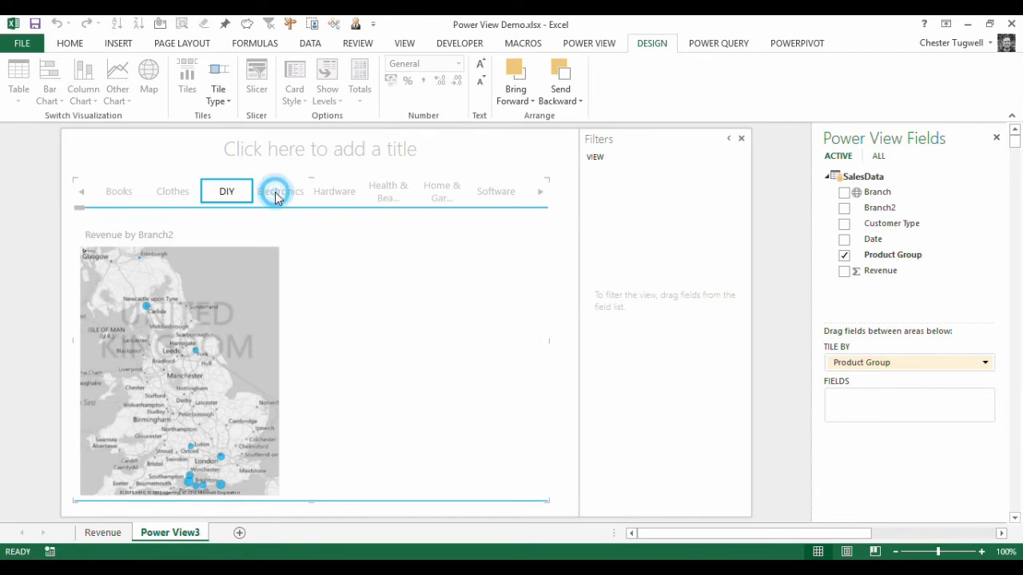
{"action": "left_click", "coordinate": [331, 196]}
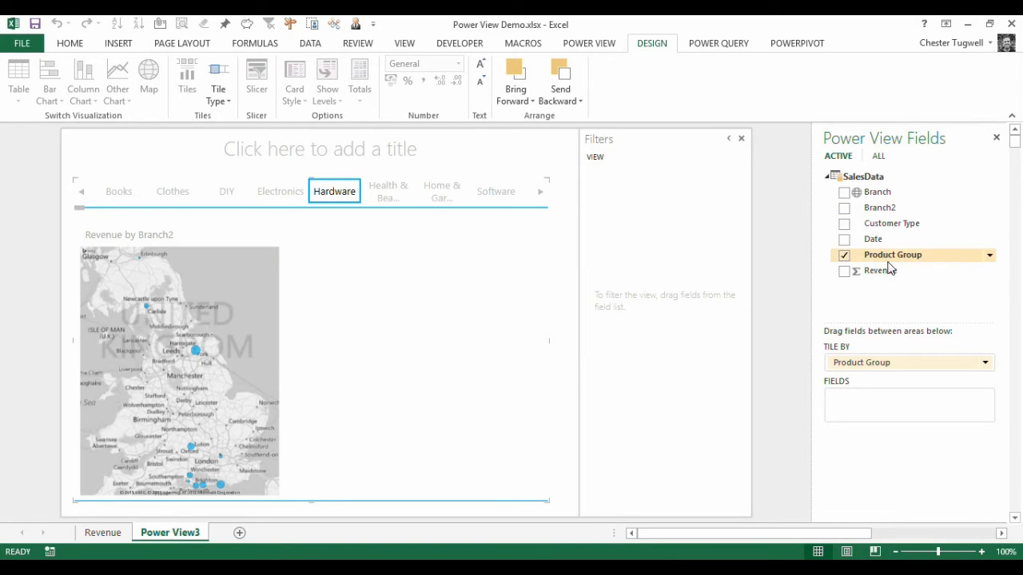
- Delete the whole tile container with its map from the Power View canvas
{"action": "left_click", "coordinate": [548, 179]}
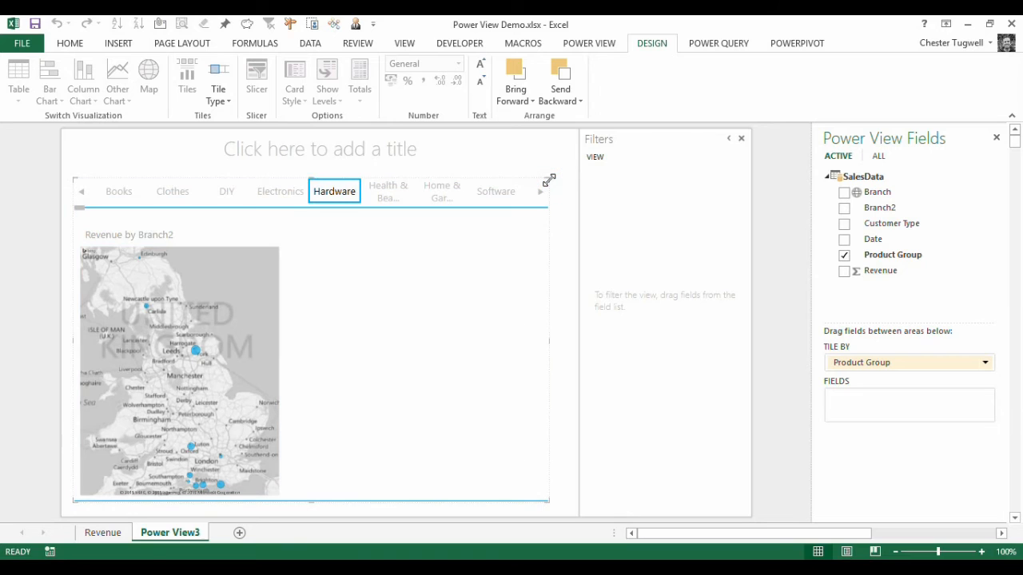
{"action": "left_click", "coordinate": [548, 179]}
{"action": "key", "text": "Delete"}
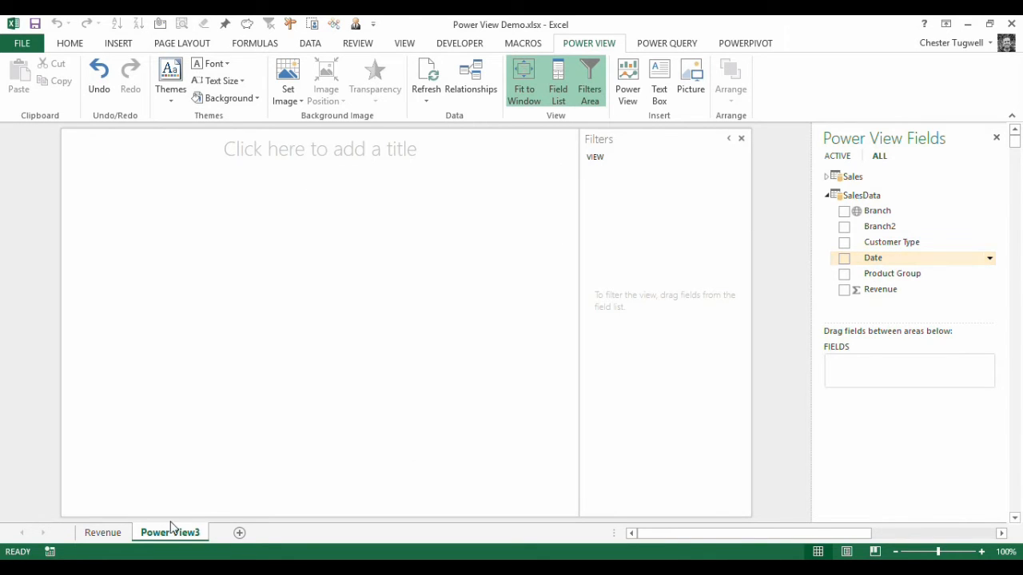
- Widen the Date column on the Revenue sheet
{"action": "left_click", "coordinate": [120, 534]}
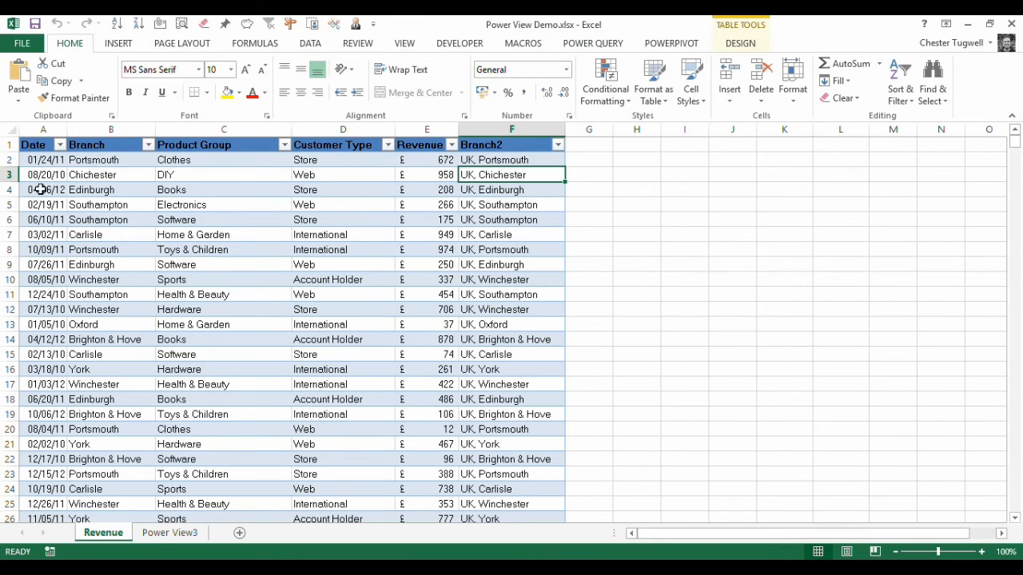
{"action": "left_click_drag", "start_coordinate": [67, 130], "coordinate": [80, 130]}
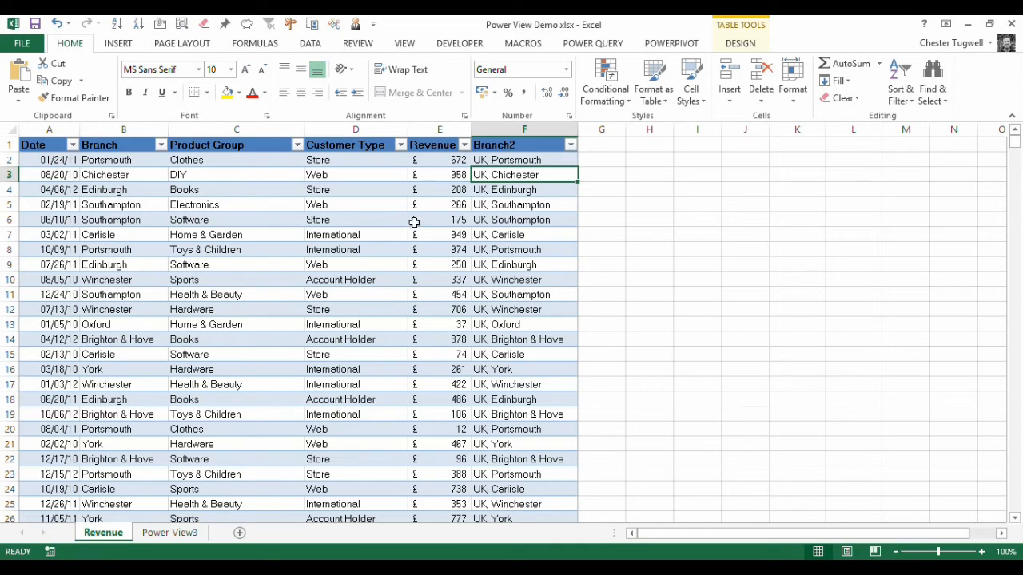
{"action": "left_click", "coordinate": [185, 542]}
{"action": "left_click", "coordinate": [99, 533]}
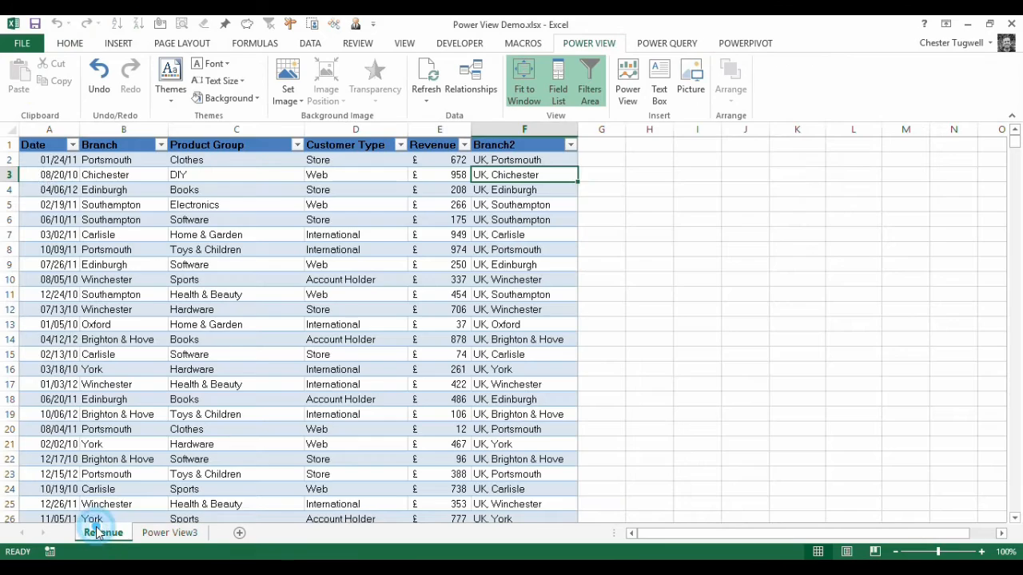
- Add Year and Month columns to the table by entering the headings in G1 and H1
{"action": "left_click", "coordinate": [594, 146]}
{"action": "type", "text": "Year"}
{"action": "key", "text": "Return"}
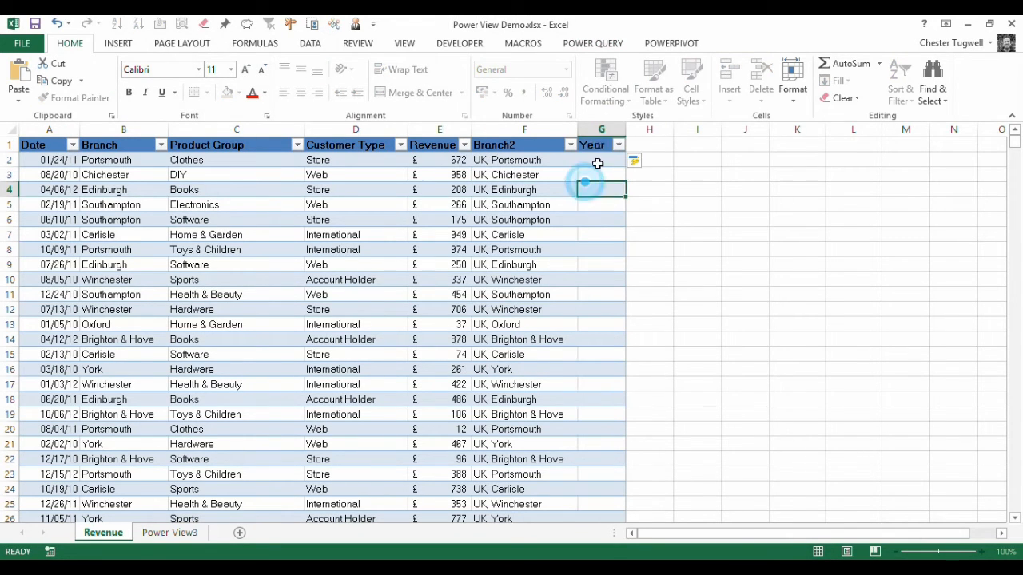
{"action": "left_click", "coordinate": [601, 150]}
{"action": "left_click", "coordinate": [643, 147]}
{"action": "type", "text": "Month"}
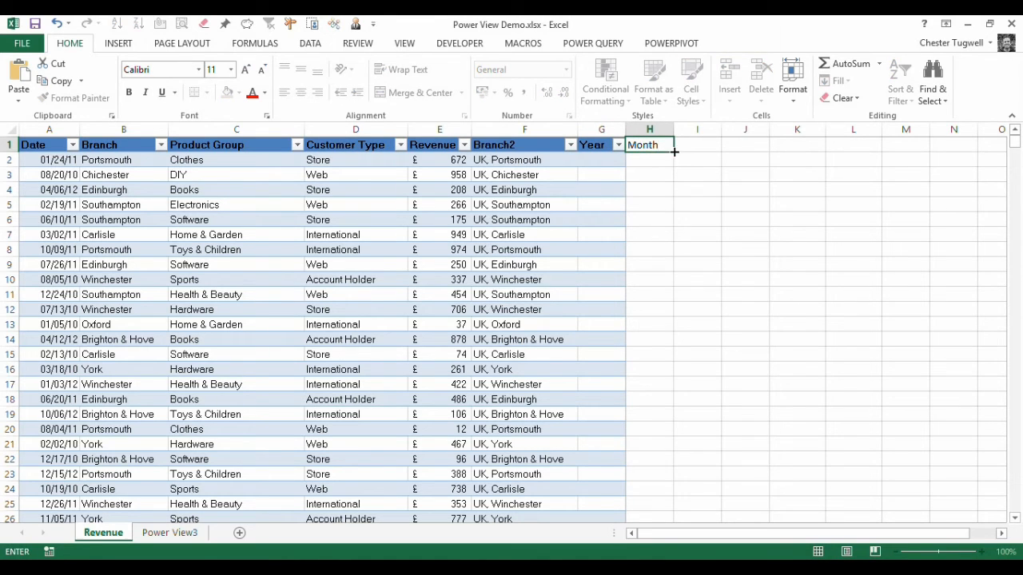
{"action": "key", "text": "Return"}
{"action": "left_click", "coordinate": [607, 159]}
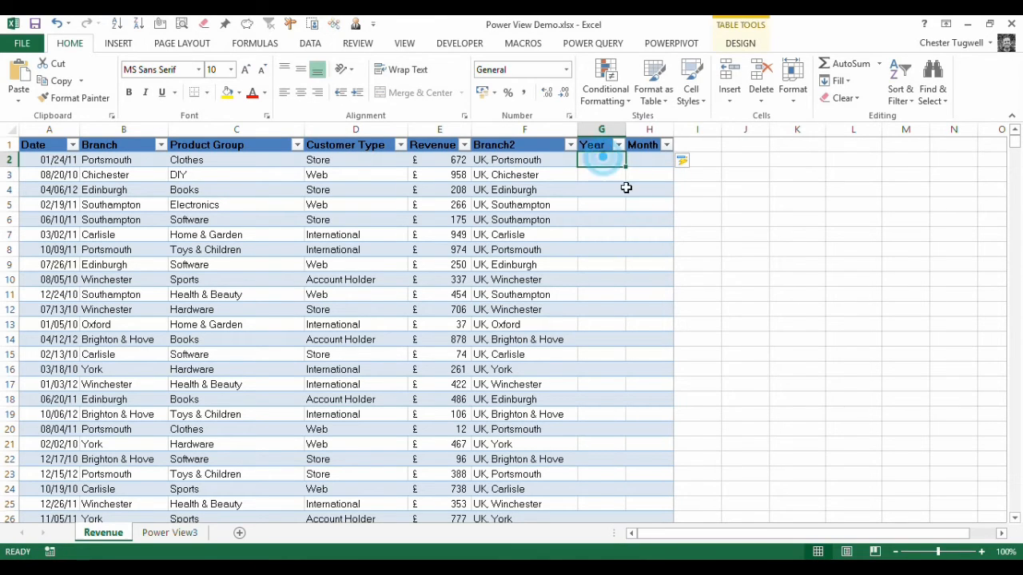
{"action": "type", "text": "="}
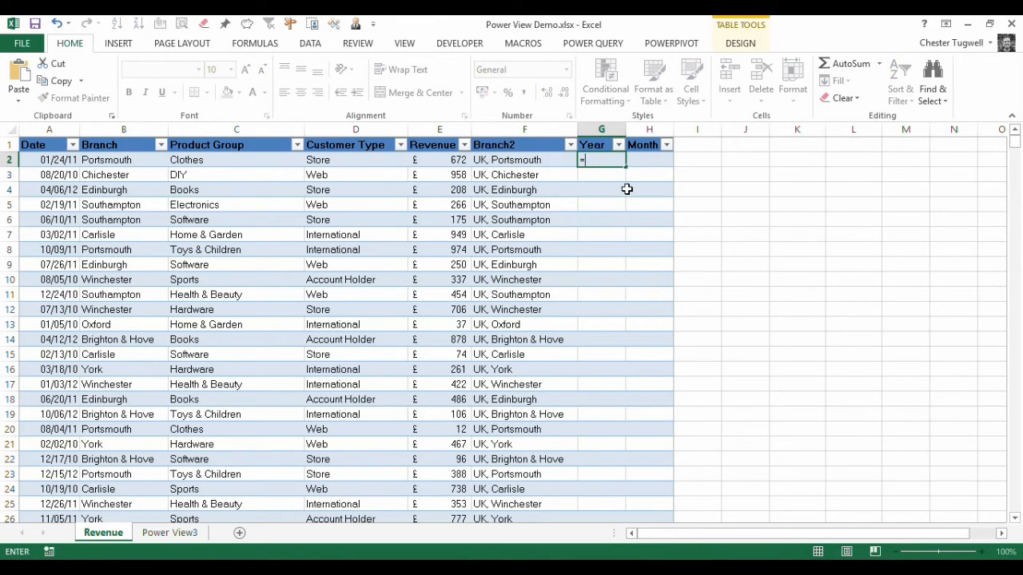
{"action": "type", "text": "year"}
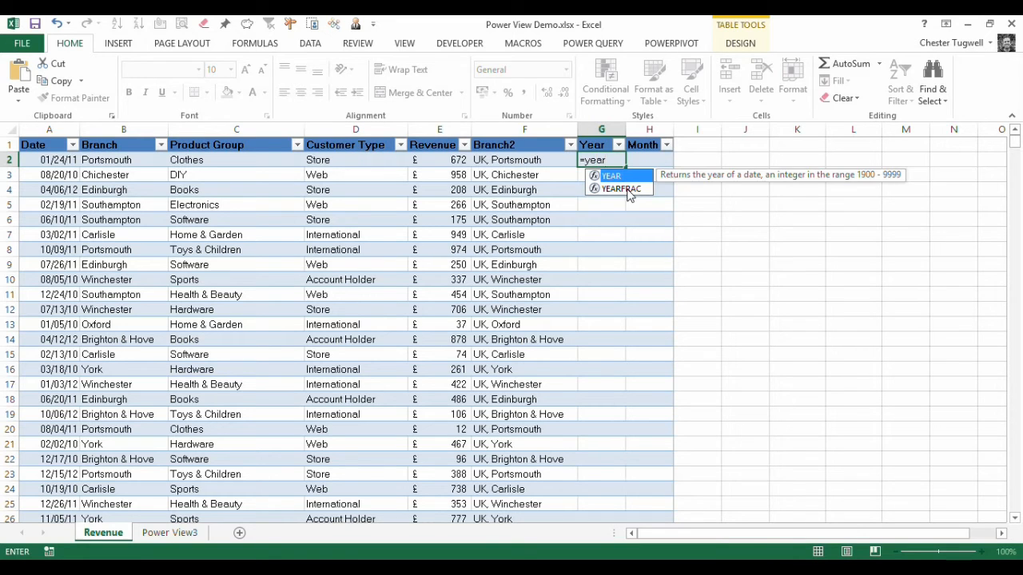
{"action": "type", "text": "("}
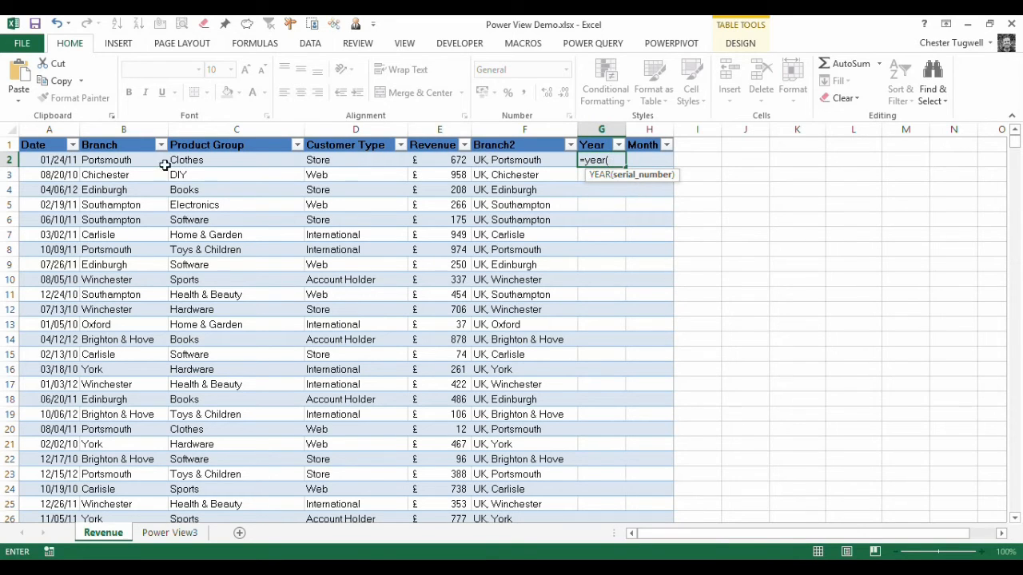
{"action": "left_click", "coordinate": [46, 161]}
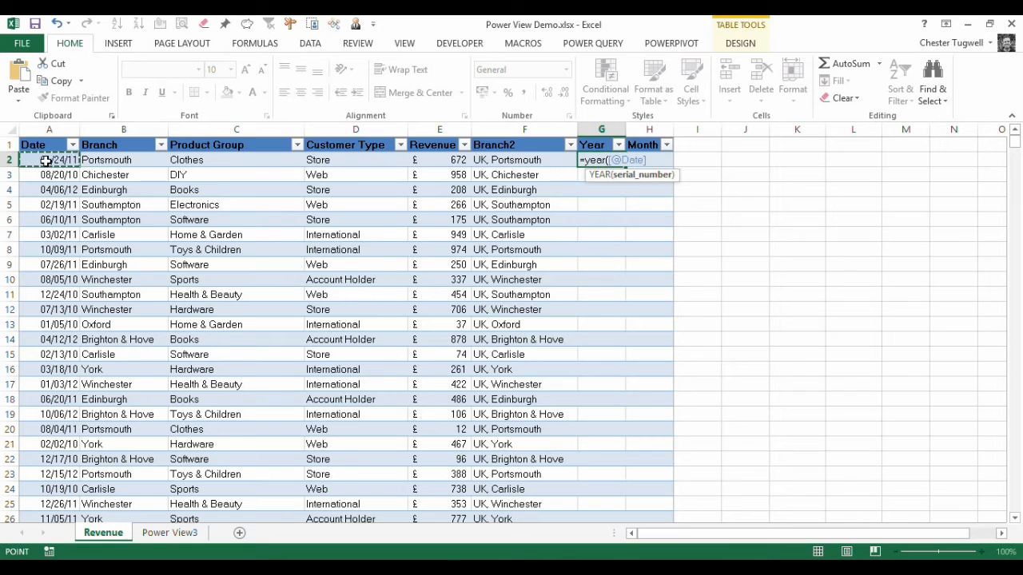
{"action": "type", "text": ")"}
{"action": "key", "text": "Return"}
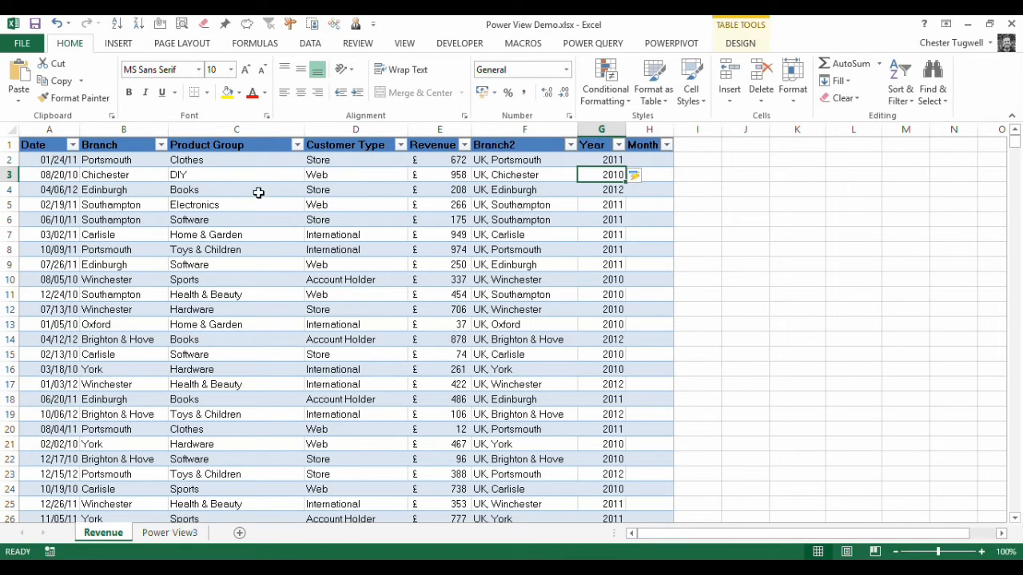
{"action": "left_click_drag", "start_coordinate": [671, 134], "coordinate": [688, 133]}
{"action": "left_click", "coordinate": [657, 160]}
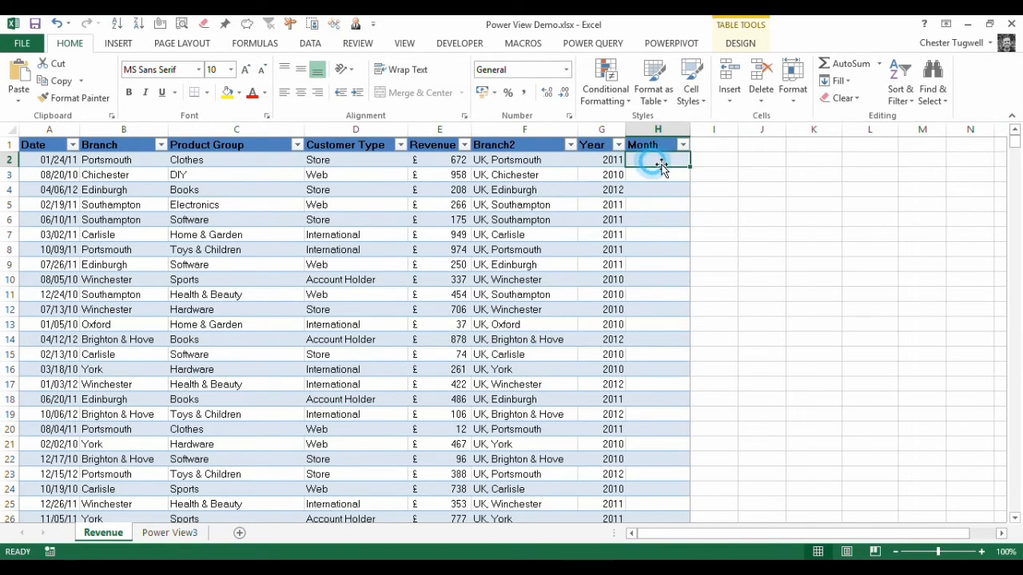
{"action": "type", "text": "=month("}
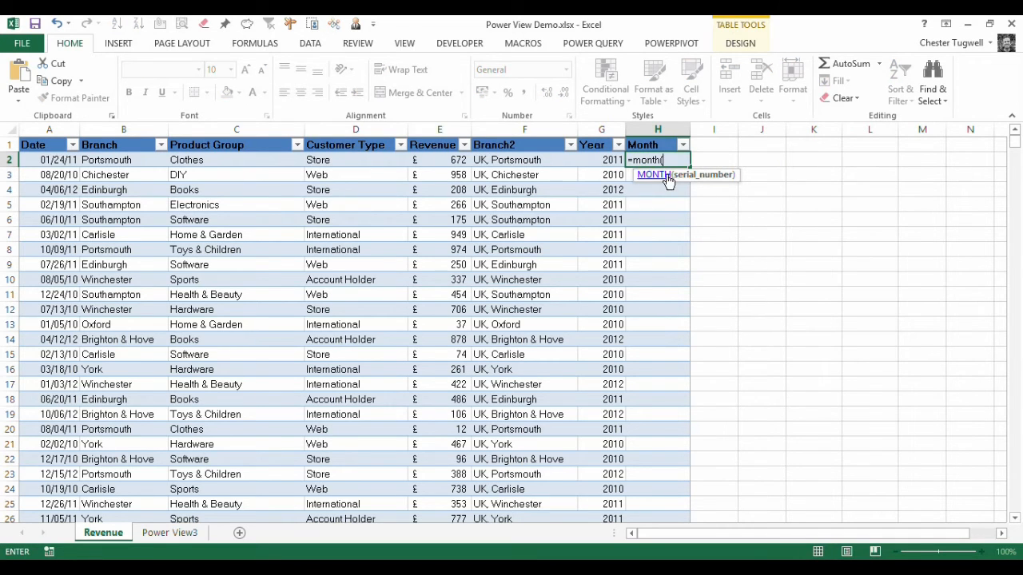
{"action": "left_click", "coordinate": [58, 157]}
{"action": "type", "text": ")"}
{"action": "key", "text": "Return"}
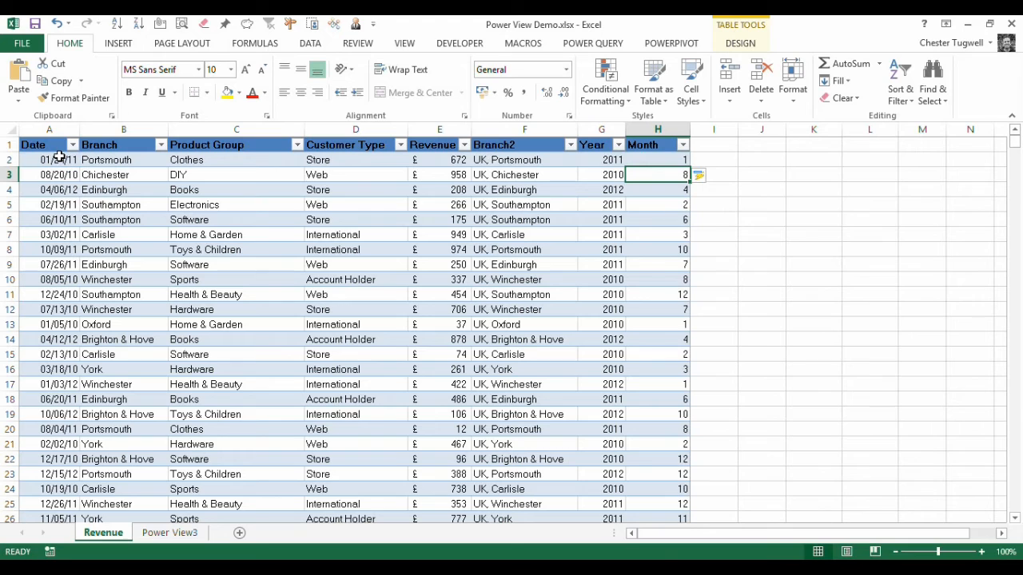
{"action": "left_click", "coordinate": [671, 160]}
{"action": "type", "text": "="}
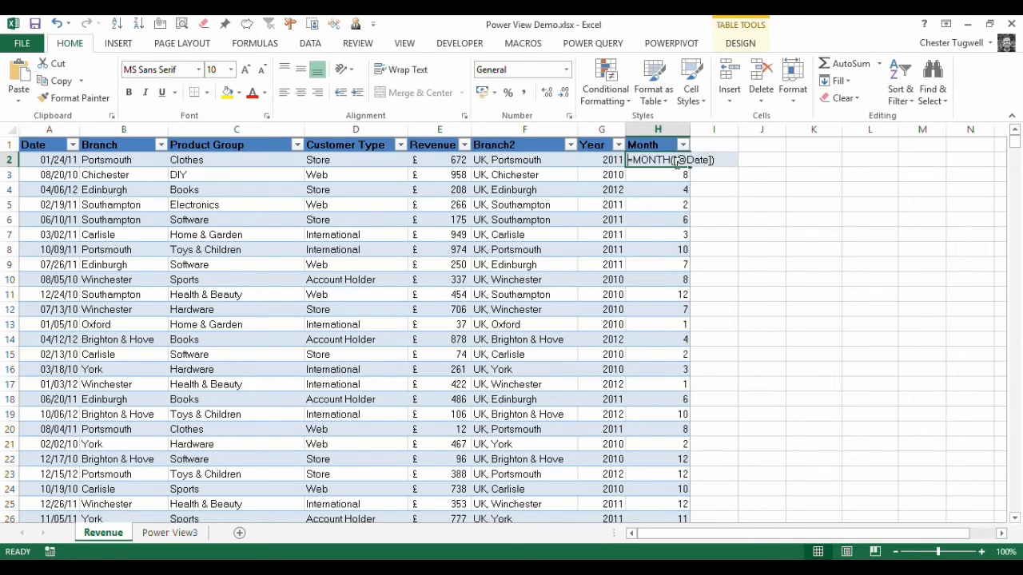
{"action": "type", "text": "text"}
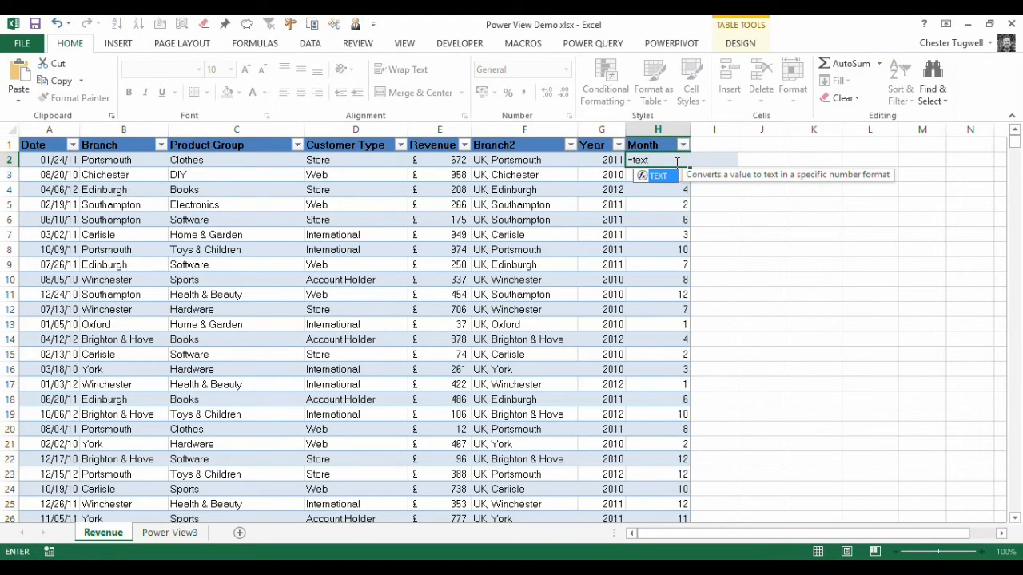
{"action": "type", "text": "([@Date"}
{"action": "left_click", "coordinate": [52, 161]}
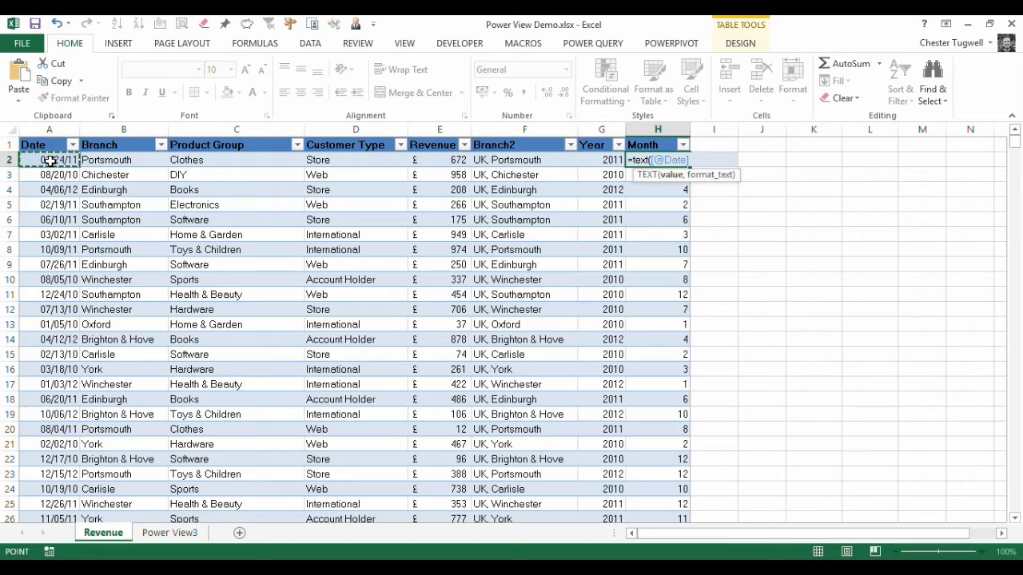
{"action": "type", "text": ",\"mmm"}
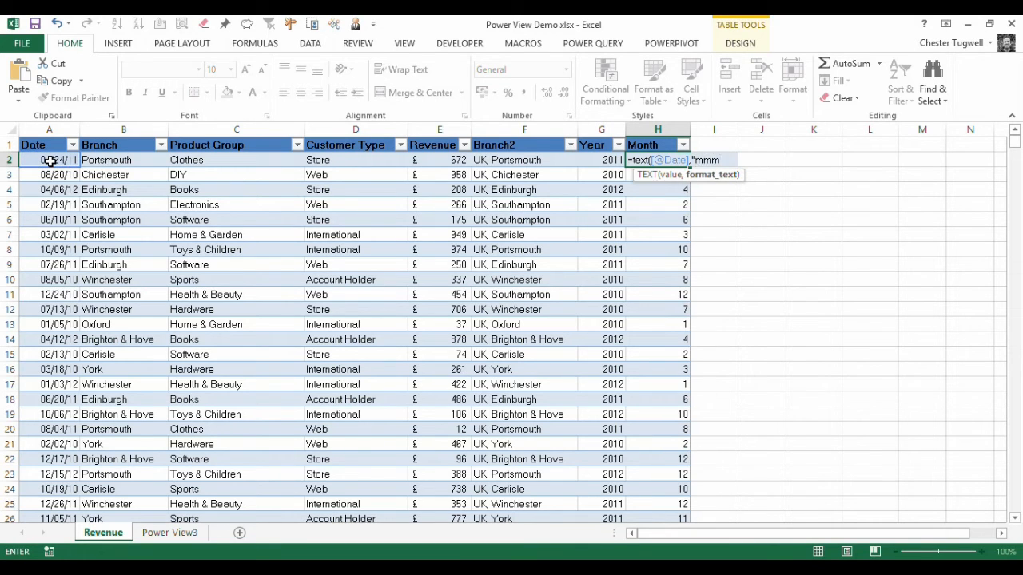
{"action": "type", "text": "\")"}
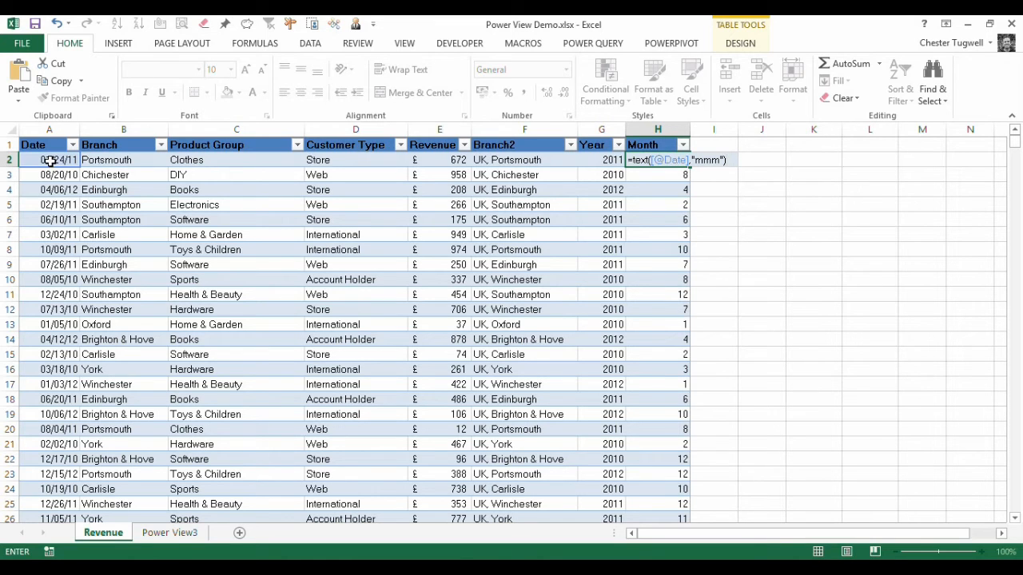
{"action": "key", "text": "Return"}
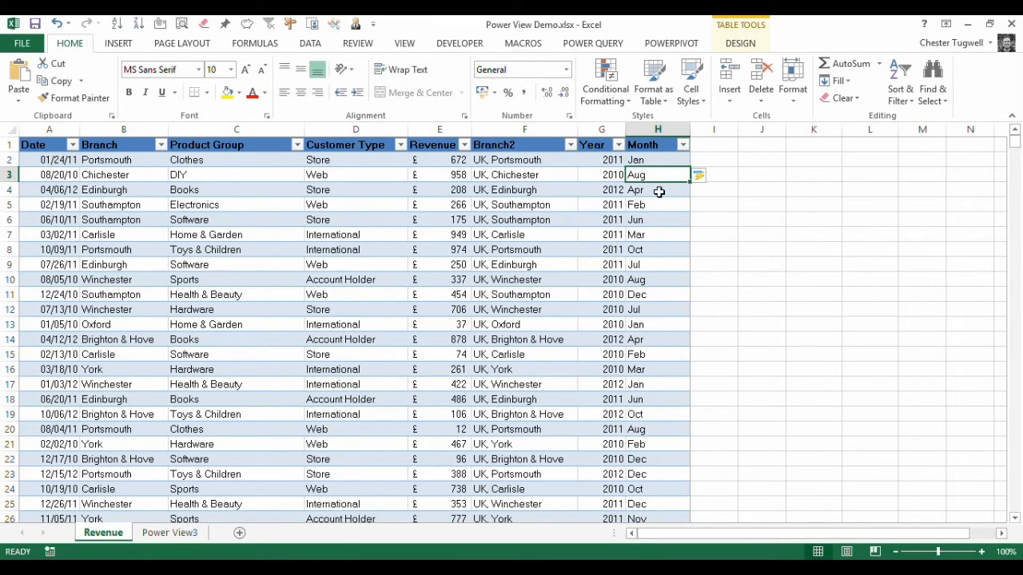
- Refresh the data on the Power View3 sheet and expand the SalesData table to list its fields
{"action": "left_click", "coordinate": [175, 537]}
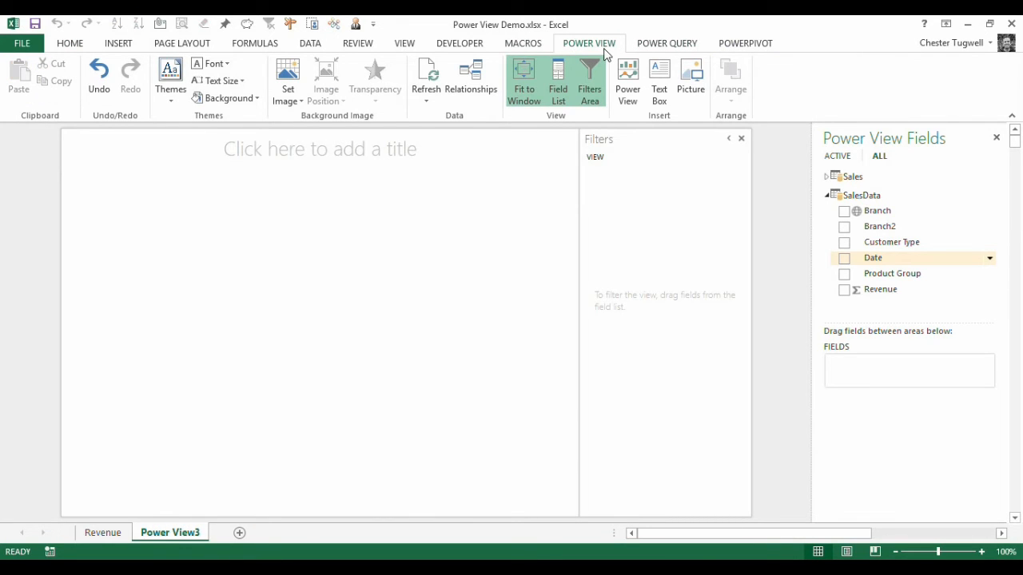
{"action": "left_click", "coordinate": [432, 77]}
{"action": "left_click", "coordinate": [826, 195]}
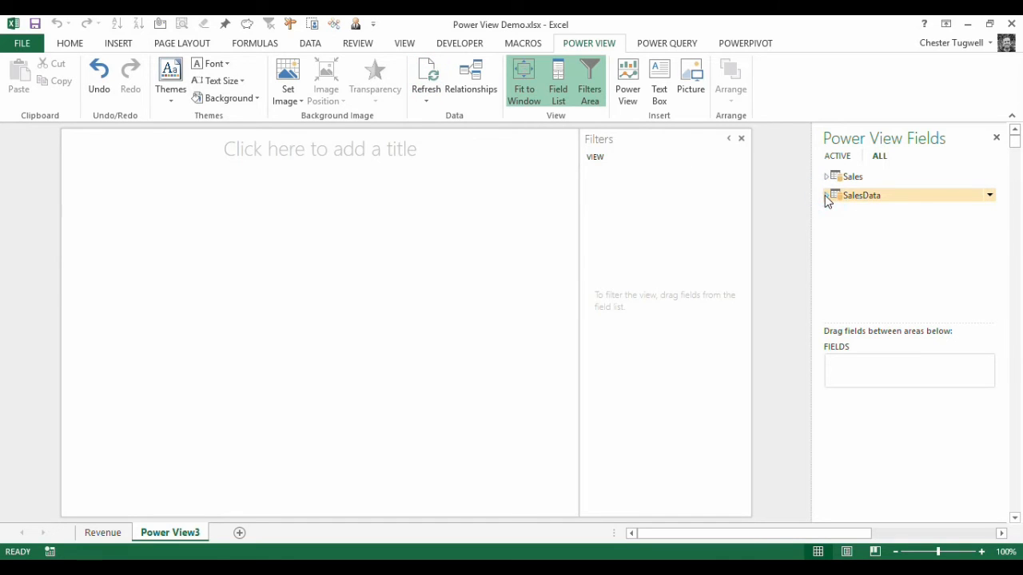
{"action": "left_click", "coordinate": [826, 195]}
{"action": "left_click", "coordinate": [425, 101]}
{"action": "left_click", "coordinate": [442, 137]}
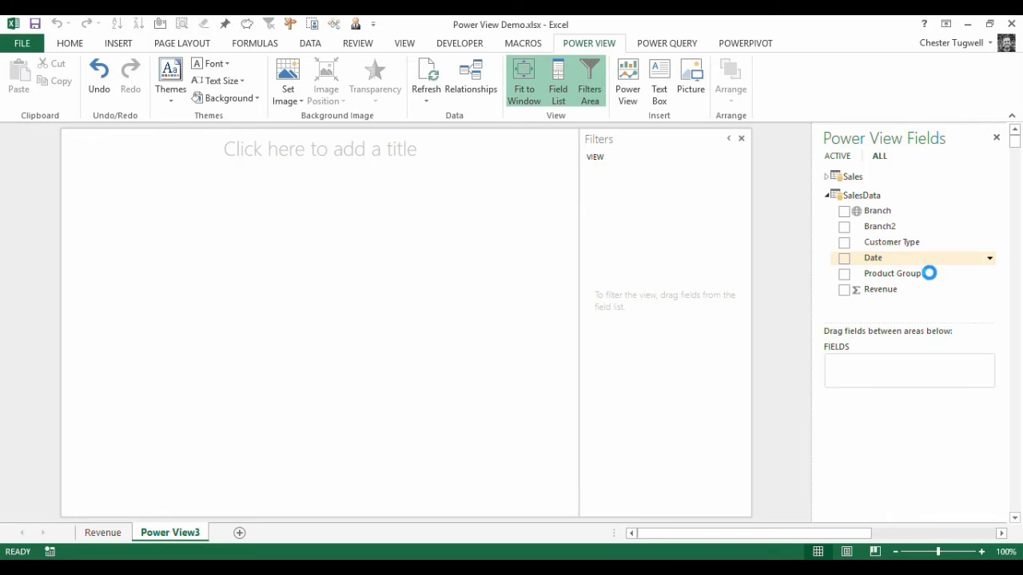
{"action": "left_click", "coordinate": [826, 195]}
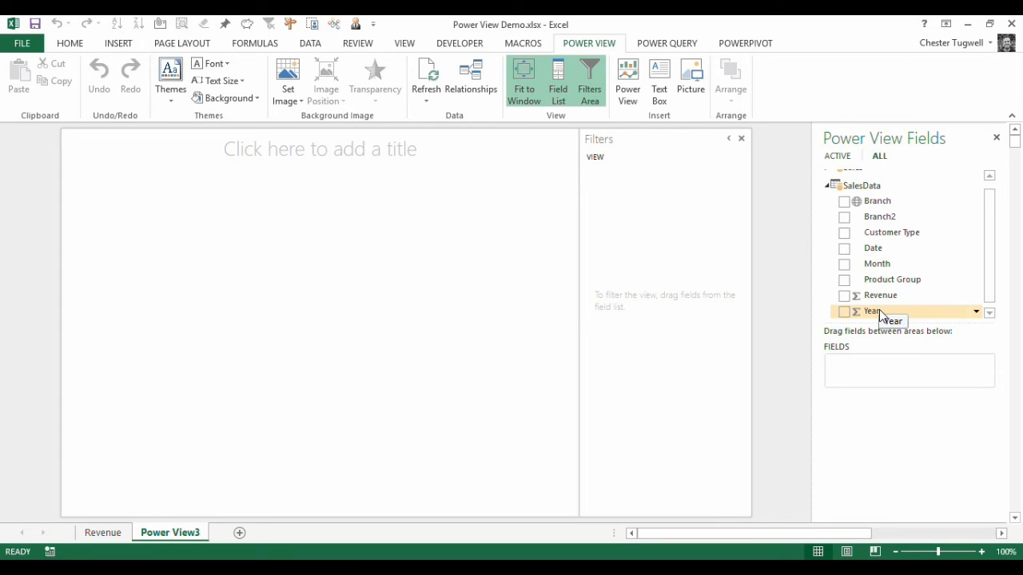
- Add the Year field to the empty view as a table and set it to Do Not Summarize
{"action": "left_click_drag", "start_coordinate": [878, 315], "coordinate": [155, 196]}
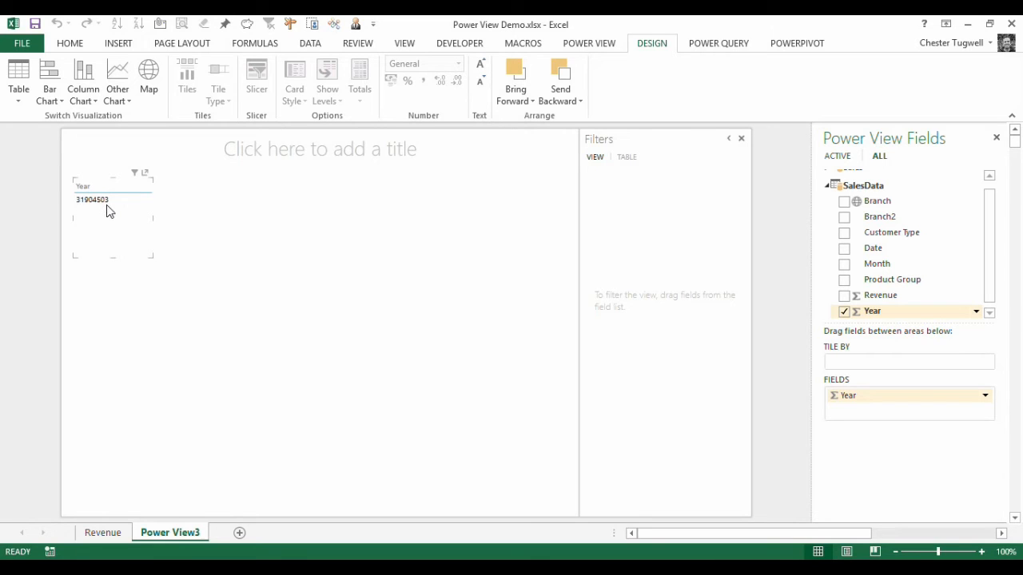
{"action": "left_click", "coordinate": [119, 188]}
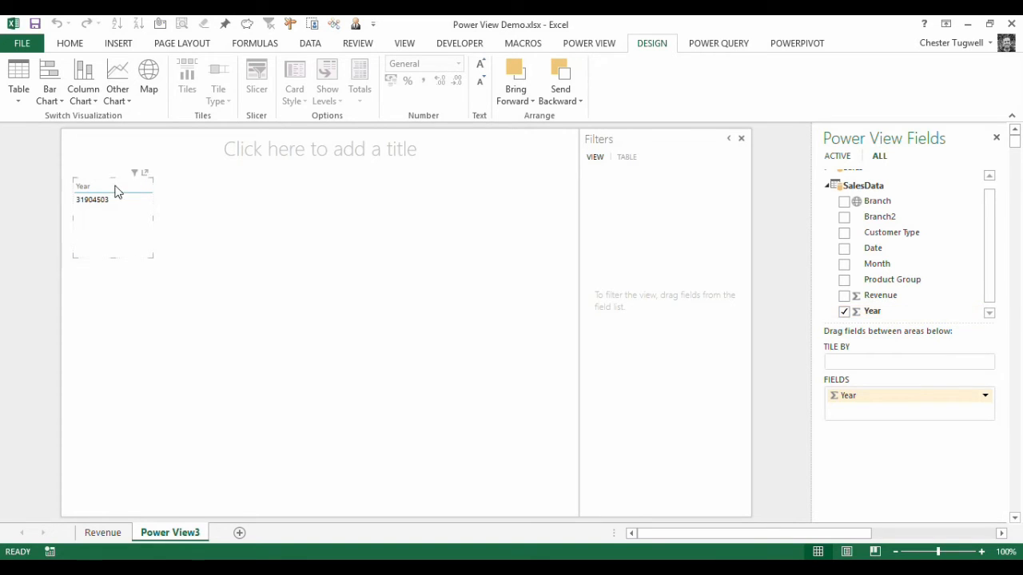
{"action": "left_click", "coordinate": [985, 397]}
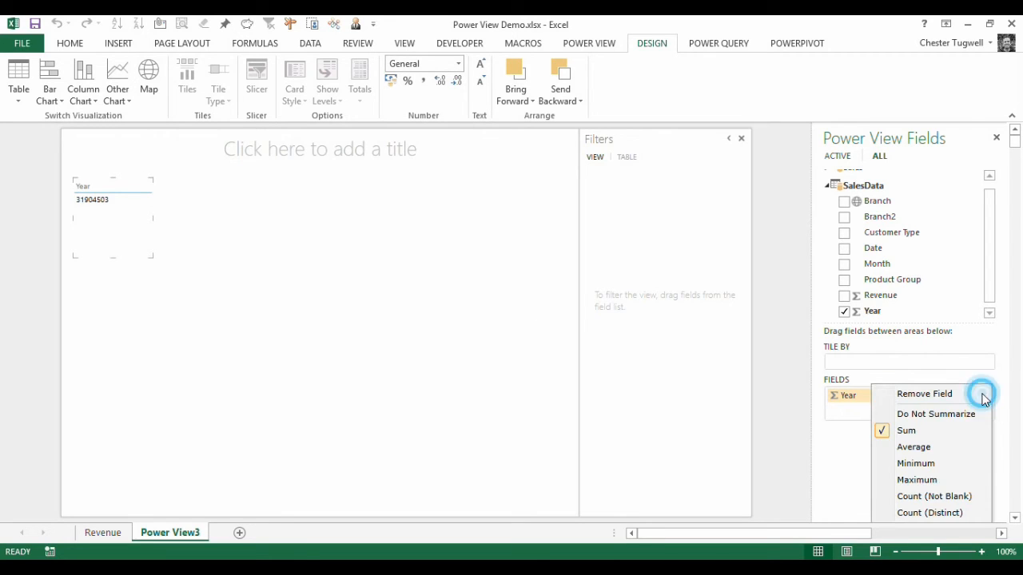
{"action": "left_click", "coordinate": [928, 415]}
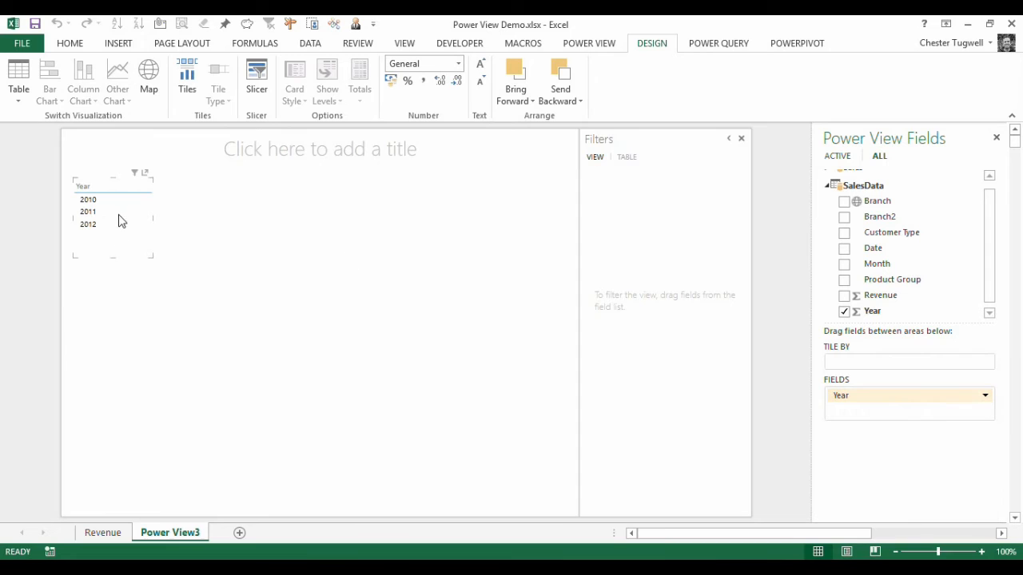
- Convert the Year table to tiles and enlarge the tile container to fill the view below the title
{"action": "left_click", "coordinate": [195, 93]}
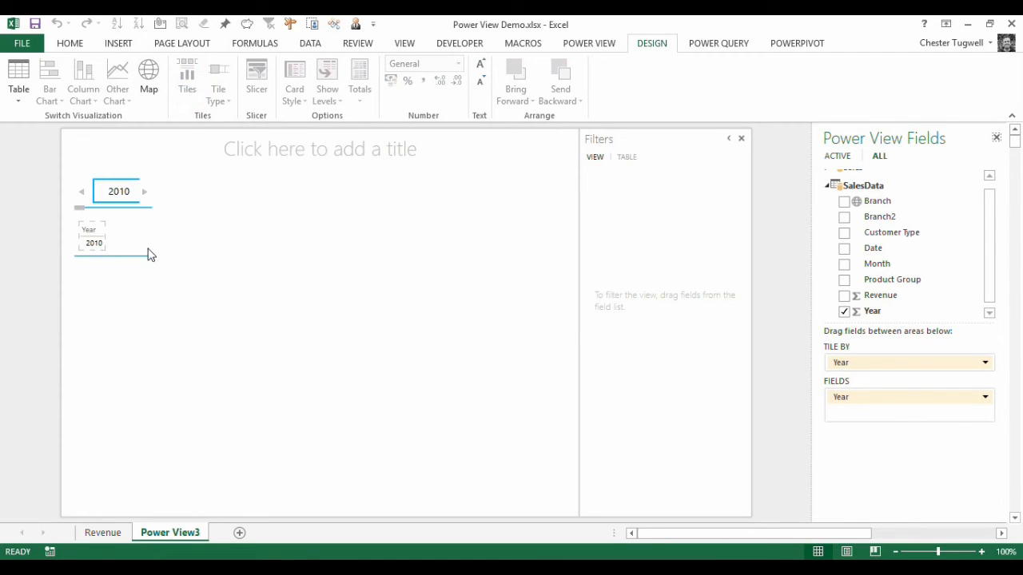
{"action": "left_click_drag", "start_coordinate": [148, 254], "coordinate": [551, 324]}
{"action": "left_click_drag", "start_coordinate": [312, 324], "coordinate": [321, 511]}
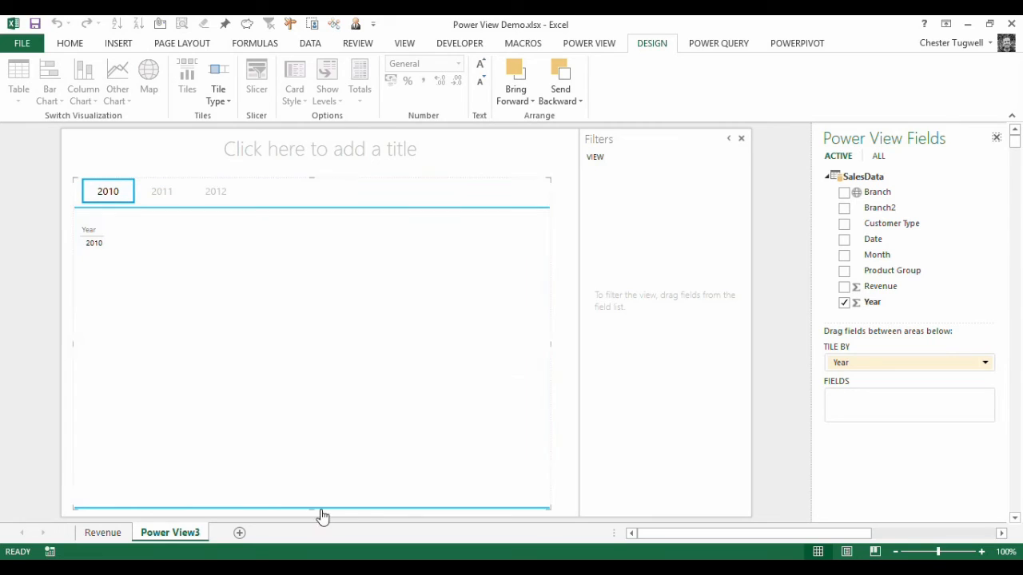
{"action": "left_click", "coordinate": [163, 191]}
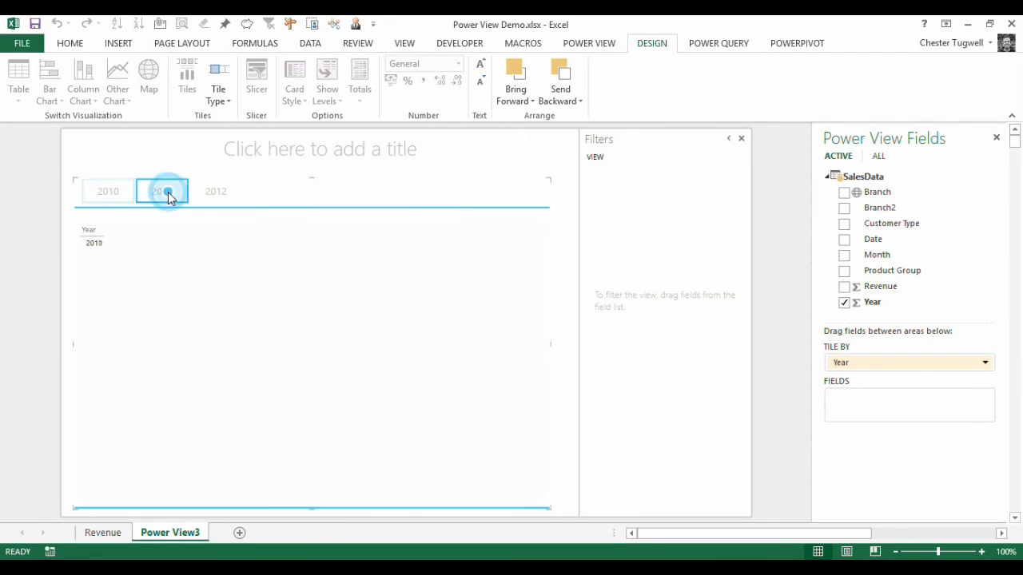
{"action": "left_click", "coordinate": [228, 196]}
{"action": "left_click", "coordinate": [100, 191]}
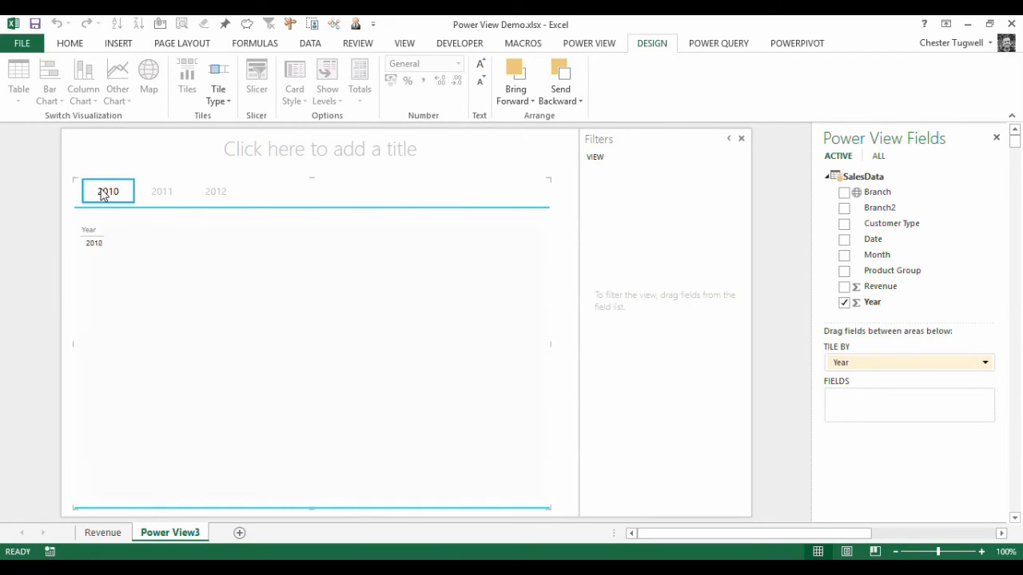
- Replace the Year table inside the tile container with a table of Branch2 and Revenue
{"action": "left_click", "coordinate": [94, 237]}
{"action": "left_click", "coordinate": [93, 238]}
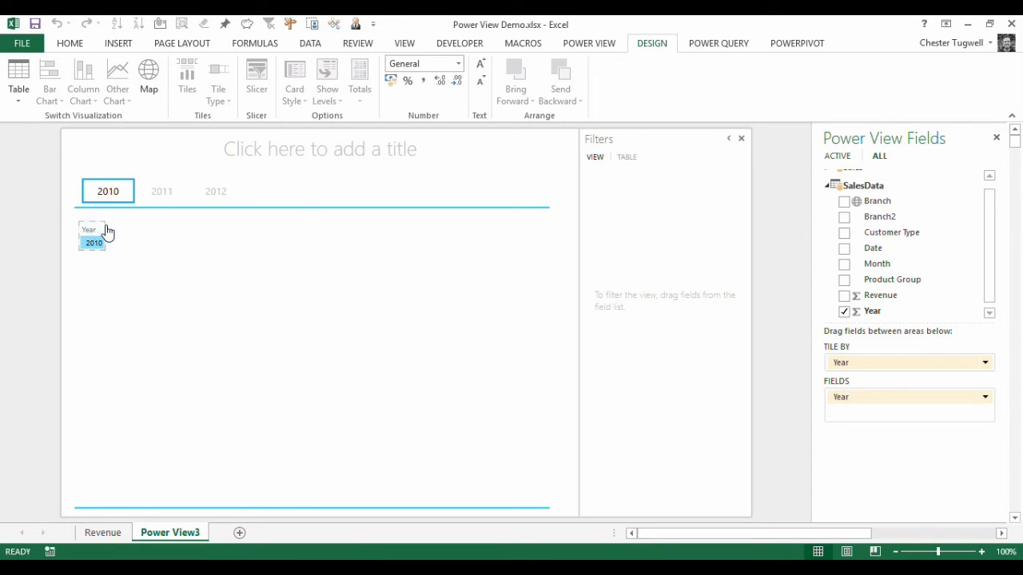
{"action": "key", "text": "Delete"}
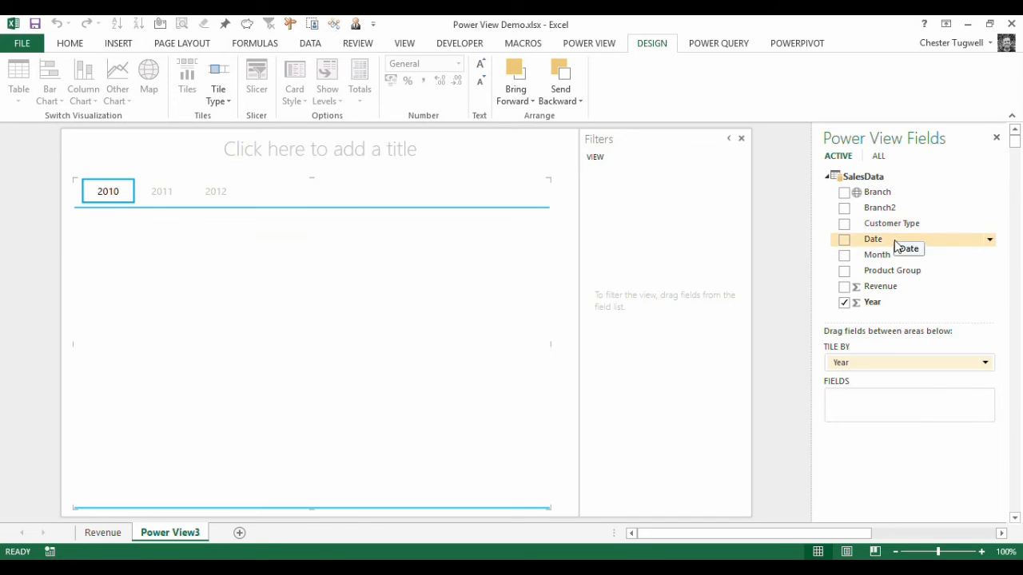
{"action": "left_click_drag", "start_coordinate": [882, 210], "coordinate": [116, 266]}
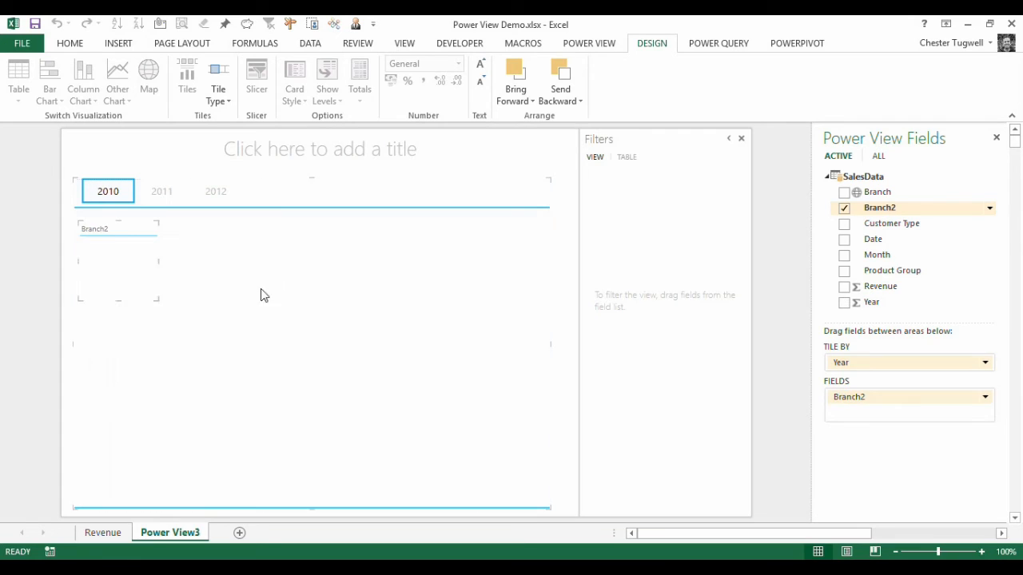
{"action": "left_click_drag", "start_coordinate": [883, 294], "coordinate": [133, 279]}
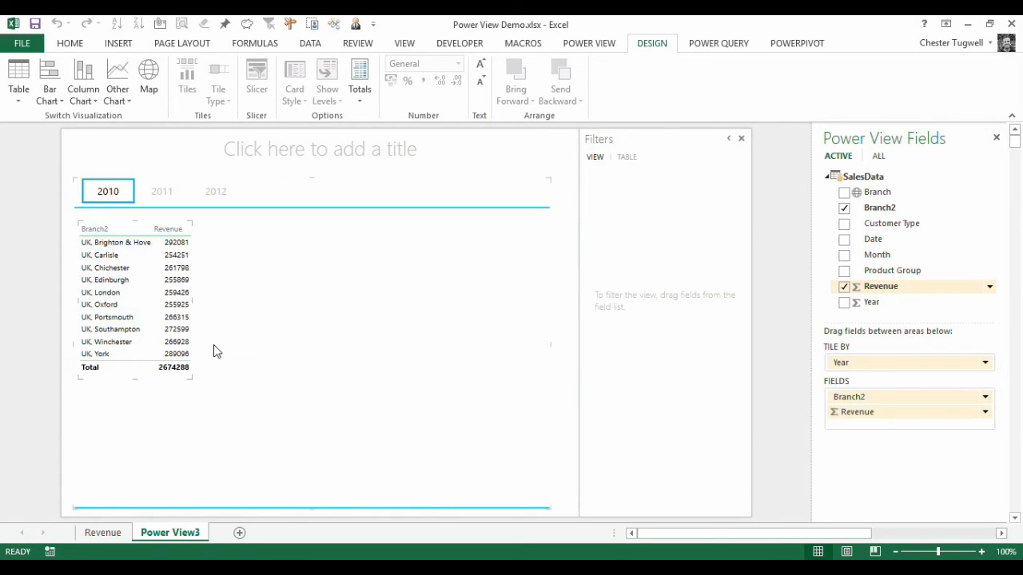
- Convert the Branch2 revenue table to a map and enlarge it to the full height of the tile container
{"action": "left_click", "coordinate": [112, 280]}
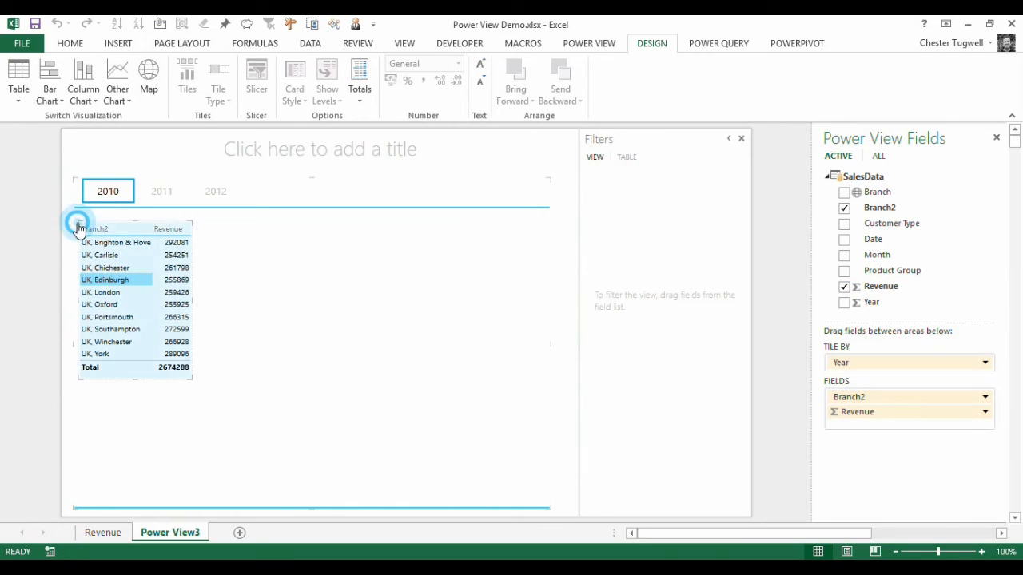
{"action": "left_click", "coordinate": [152, 86]}
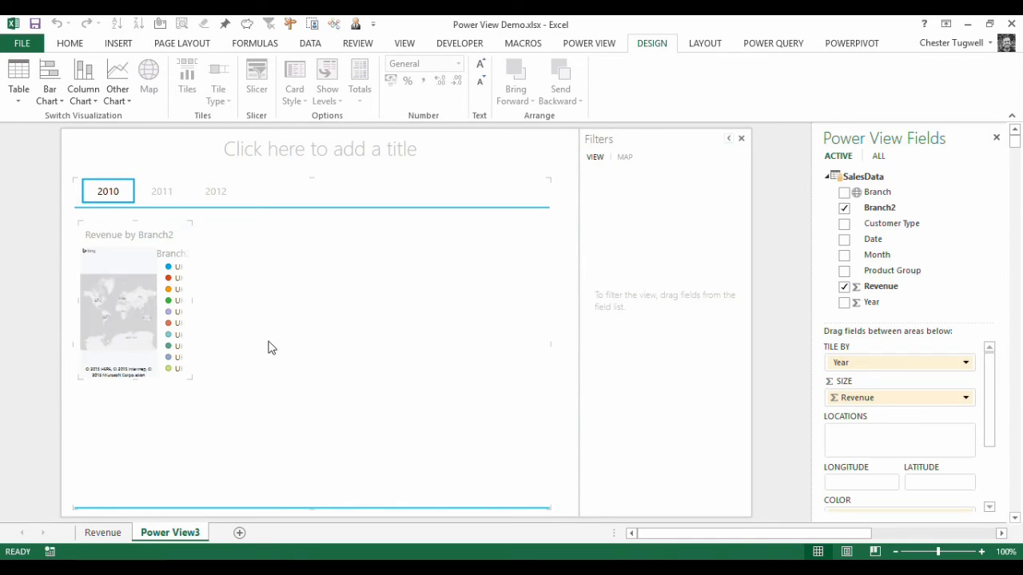
{"action": "left_click_drag", "start_coordinate": [192, 381], "coordinate": [297, 518]}
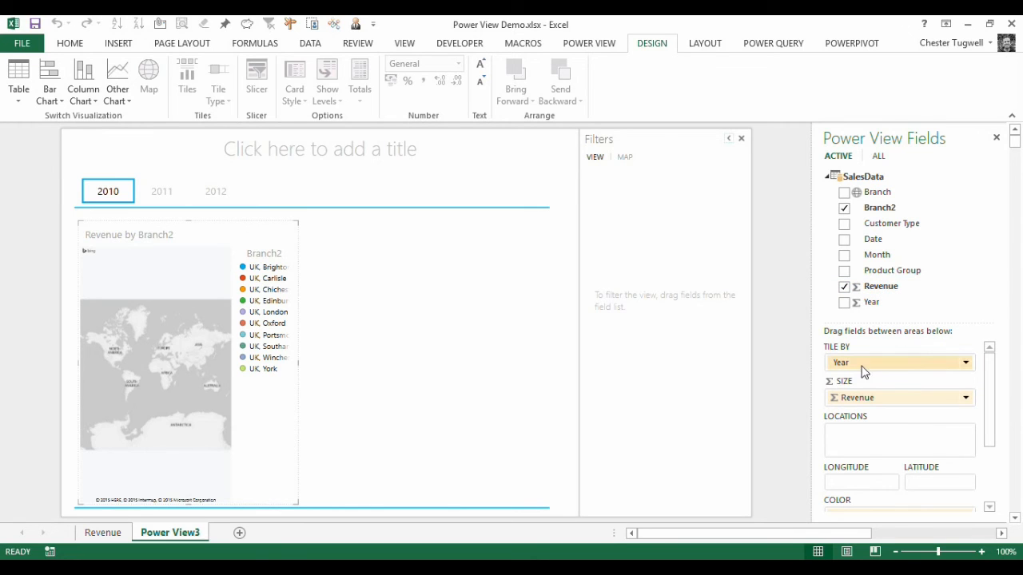
- Use Branch2 as the map's location field and remove it from the color field
{"action": "left_click_drag", "start_coordinate": [879, 208], "coordinate": [855, 446]}
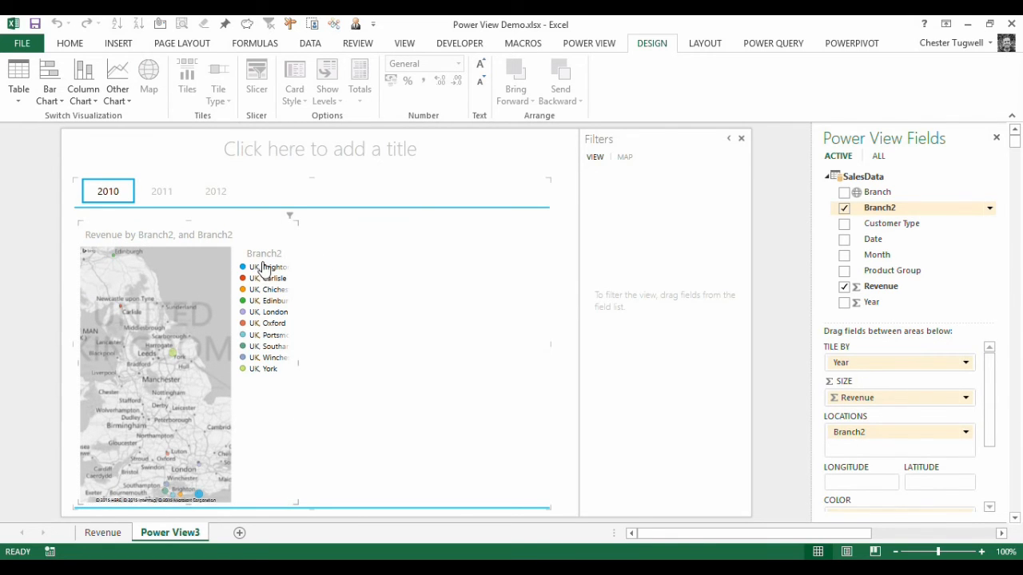
{"action": "left_click_drag", "start_coordinate": [993, 416], "coordinate": [993, 456]}
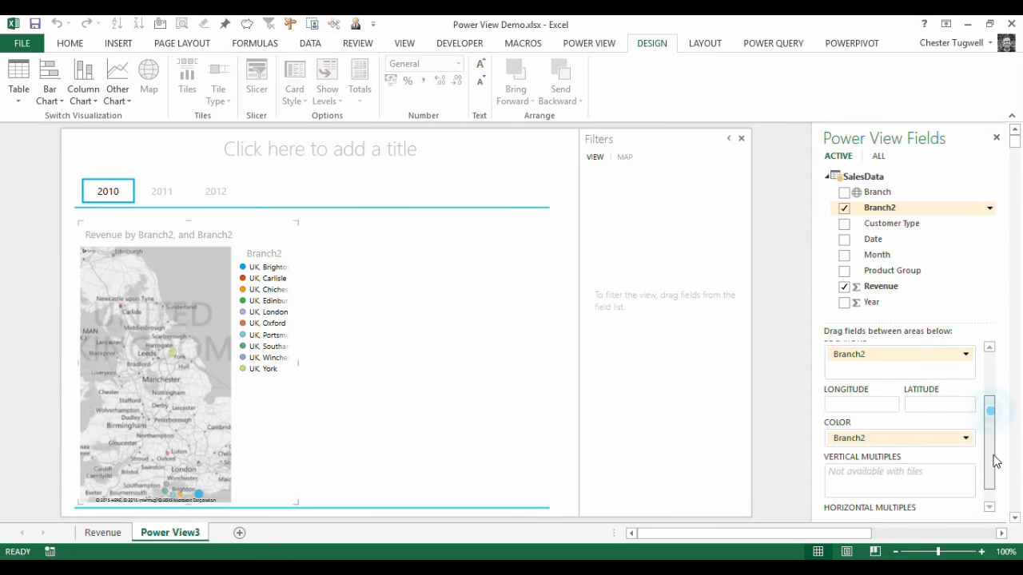
{"action": "left_click_drag", "start_coordinate": [876, 442], "coordinate": [927, 300]}
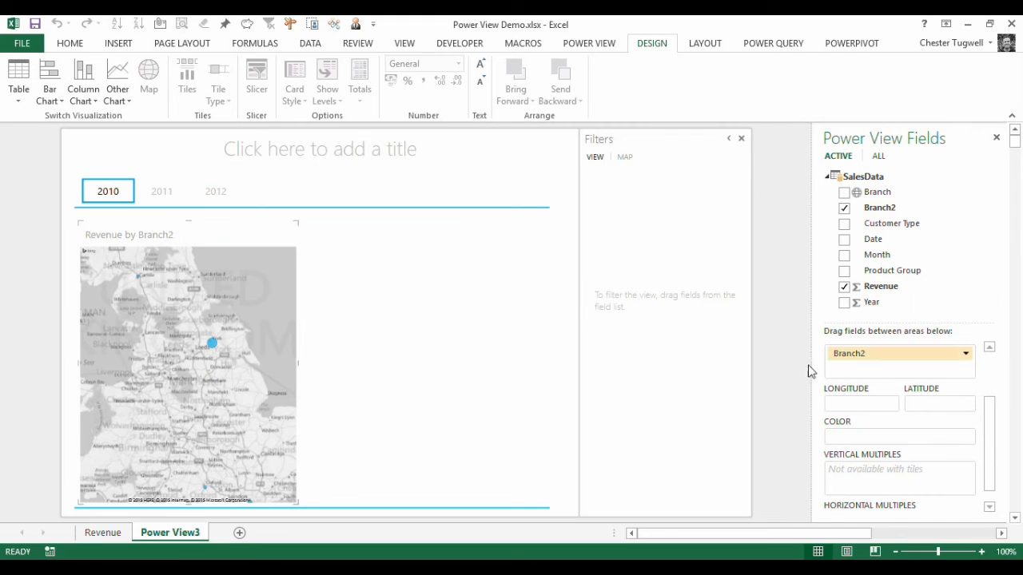
- Switch through the year tiles to 2012 and set the map's title to None
{"action": "left_click", "coordinate": [159, 193]}
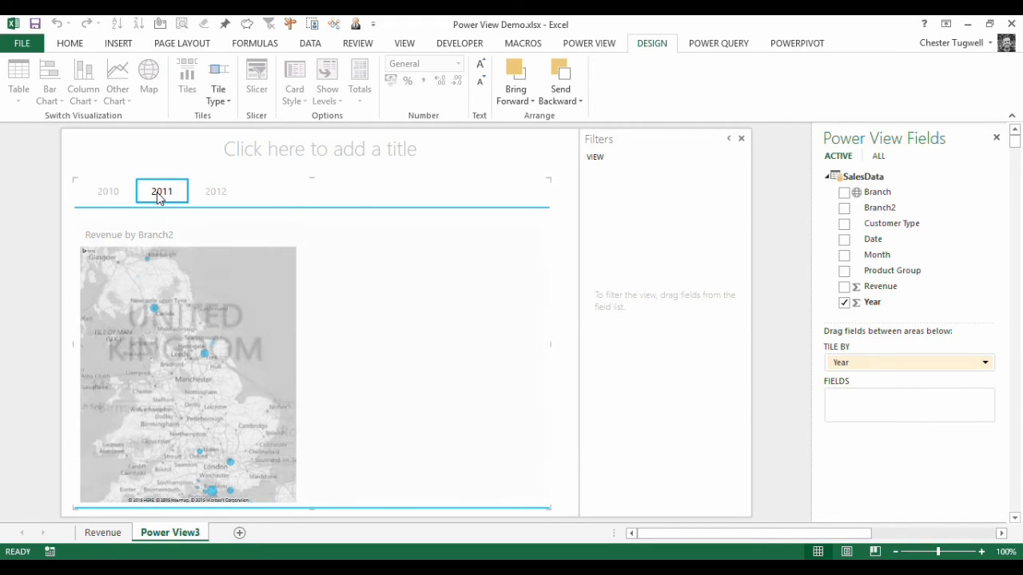
{"action": "left_click", "coordinate": [108, 193]}
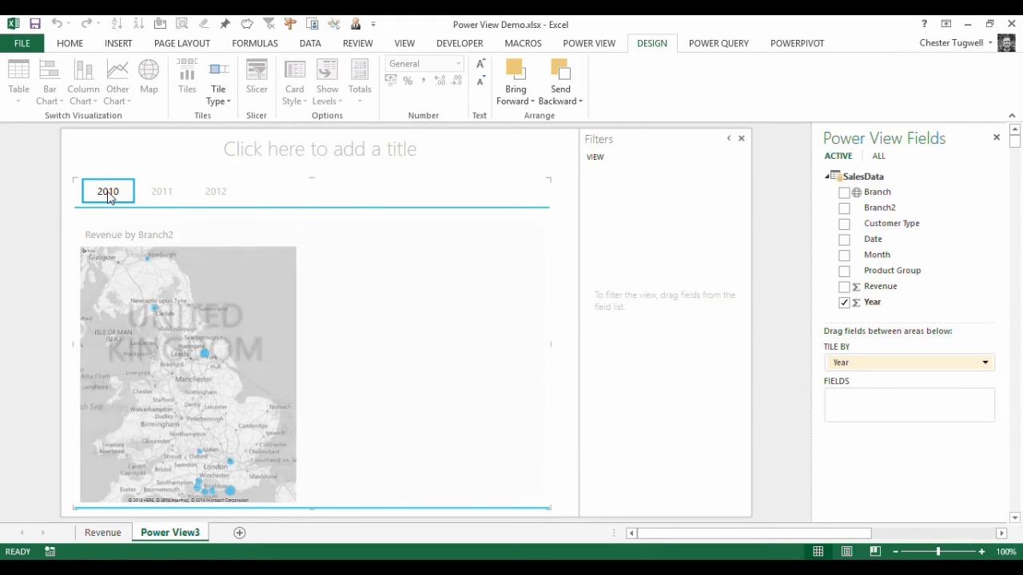
{"action": "left_click", "coordinate": [216, 196]}
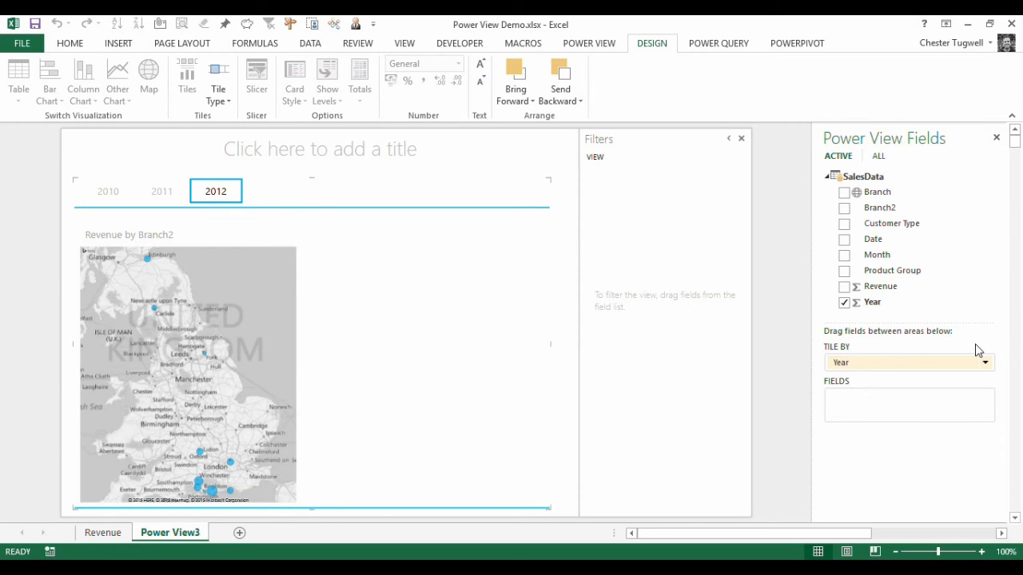
{"action": "left_click", "coordinate": [131, 237]}
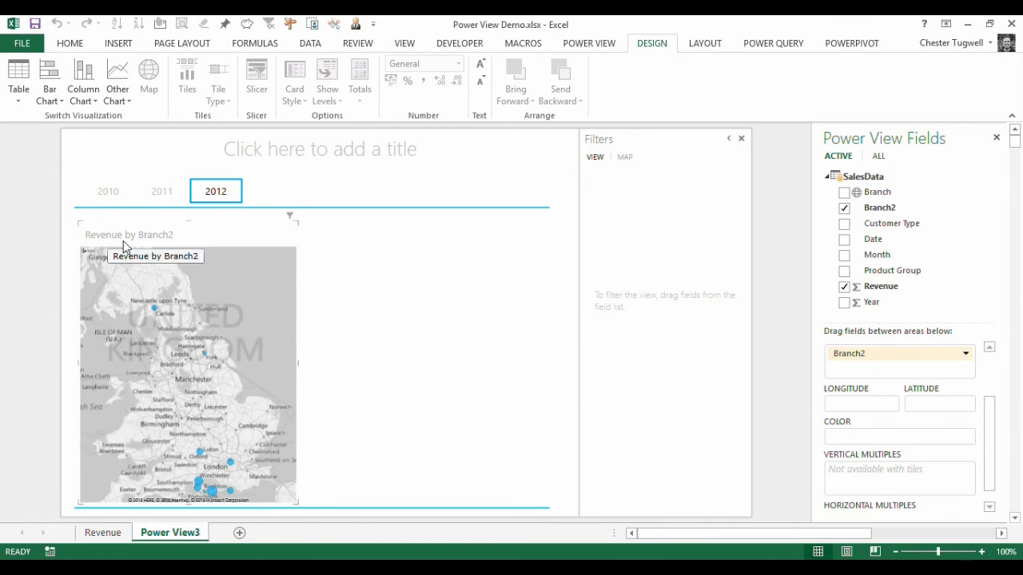
{"action": "left_click", "coordinate": [701, 48]}
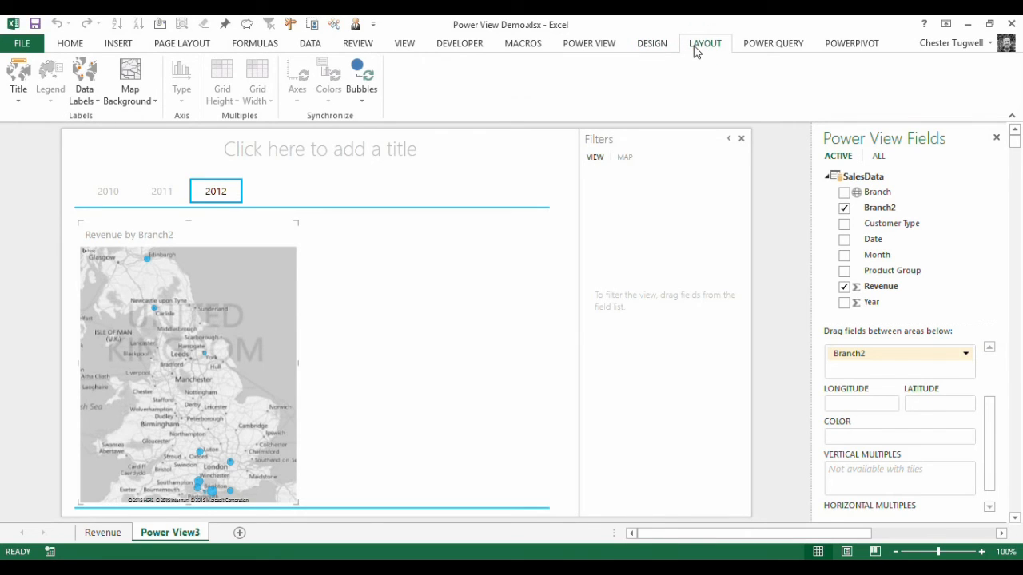
{"action": "left_click", "coordinate": [18, 96]}
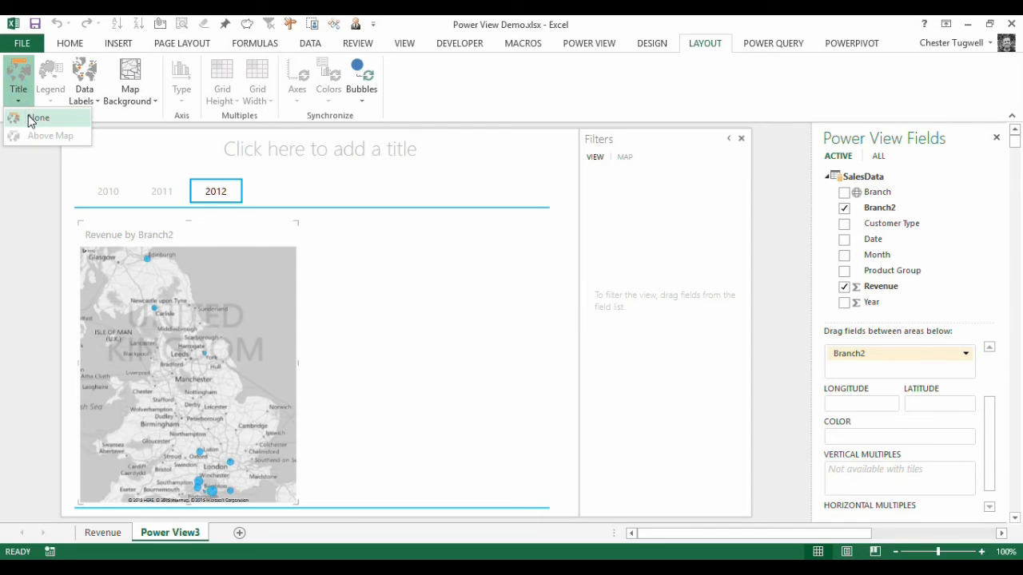
{"action": "left_click", "coordinate": [31, 120]}
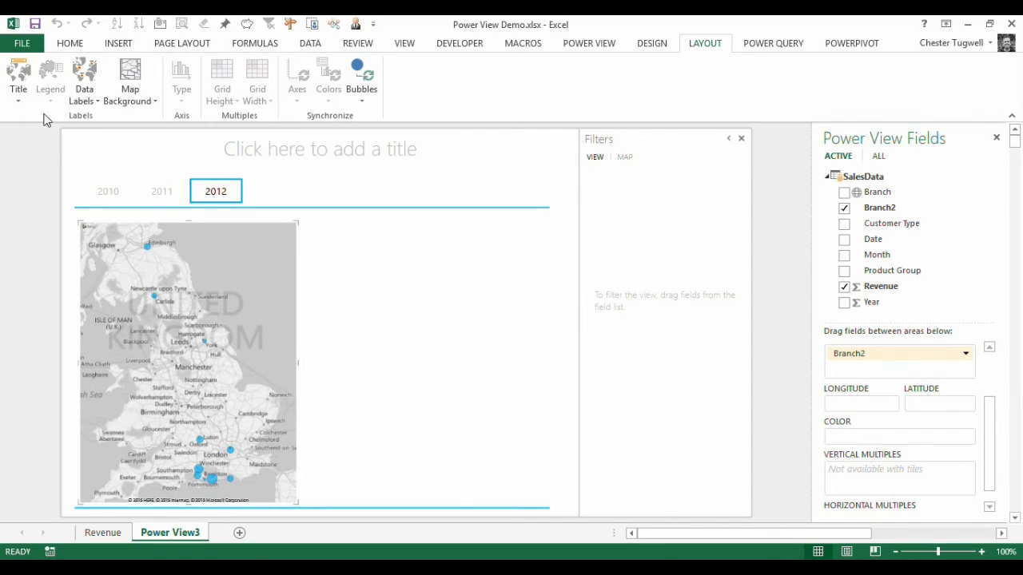
- Try centered data labels on the map and set the labels back to None
{"action": "left_click", "coordinate": [89, 99]}
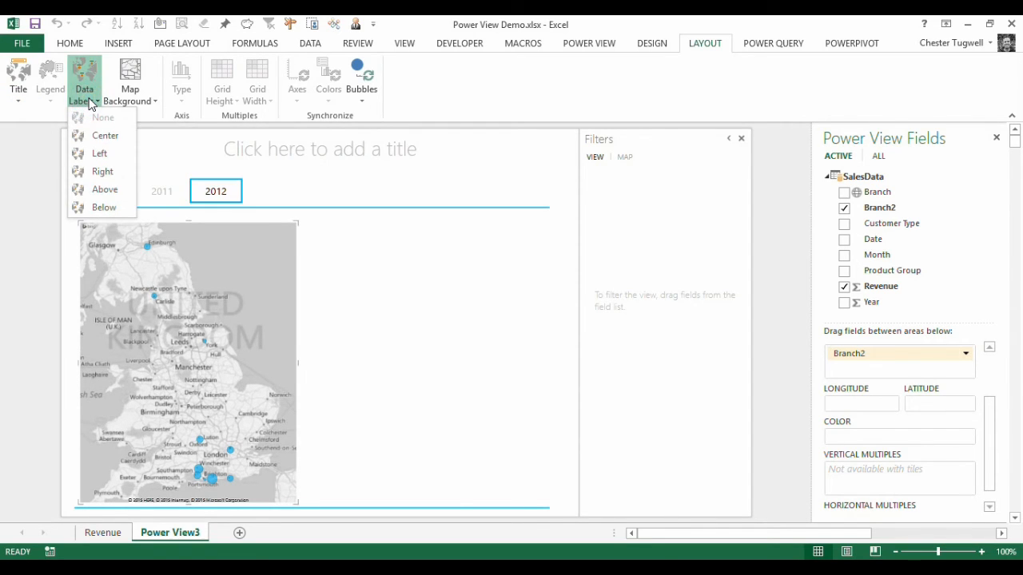
{"action": "left_click", "coordinate": [98, 136]}
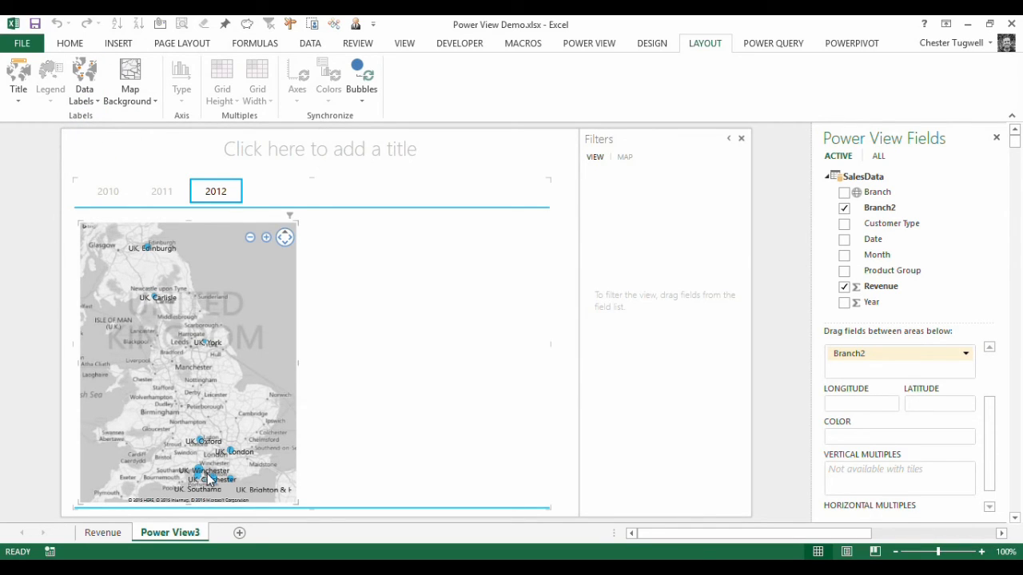
{"action": "left_click", "coordinate": [85, 94]}
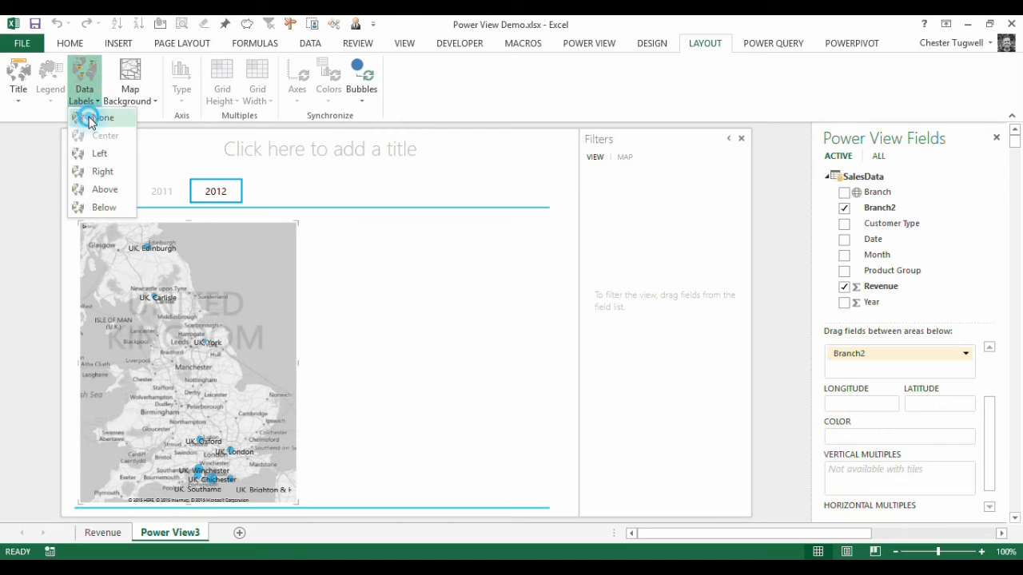
{"action": "left_click", "coordinate": [92, 119]}
- Try the Reversed Grayscale Road, Aerial and Grayscale Aerial backgrounds on the map, and return to the Grayscale Road Map Background
{"action": "left_click", "coordinate": [128, 97]}
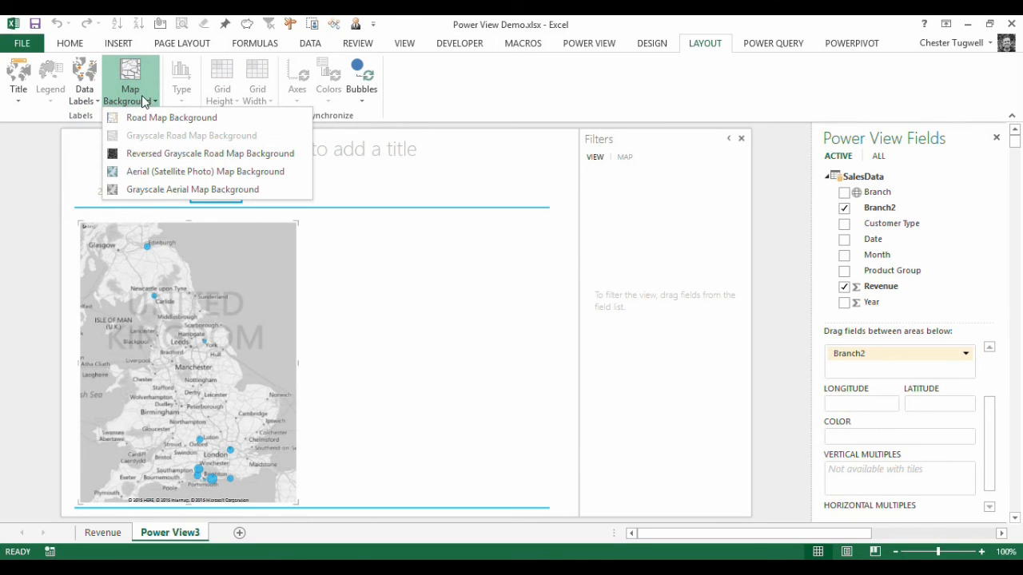
{"action": "left_click", "coordinate": [150, 155]}
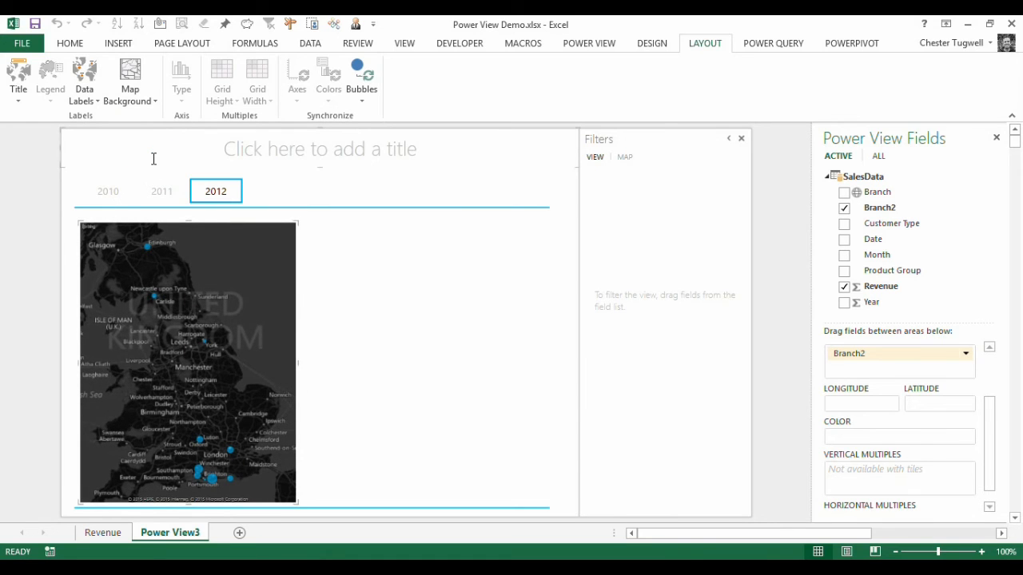
{"action": "left_click", "coordinate": [130, 98]}
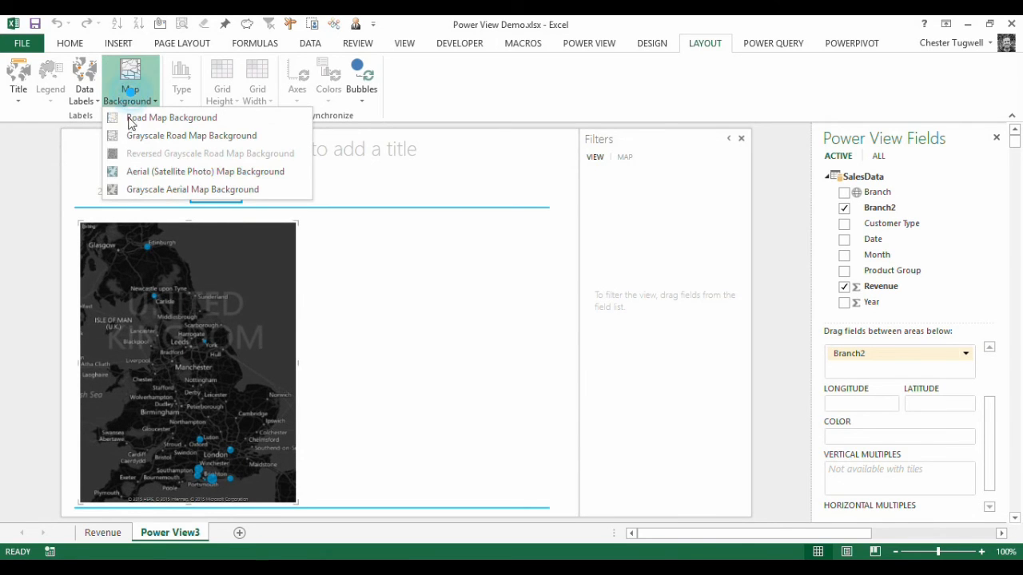
{"action": "left_click", "coordinate": [138, 171]}
{"action": "left_click", "coordinate": [130, 94]}
{"action": "left_click", "coordinate": [145, 159]}
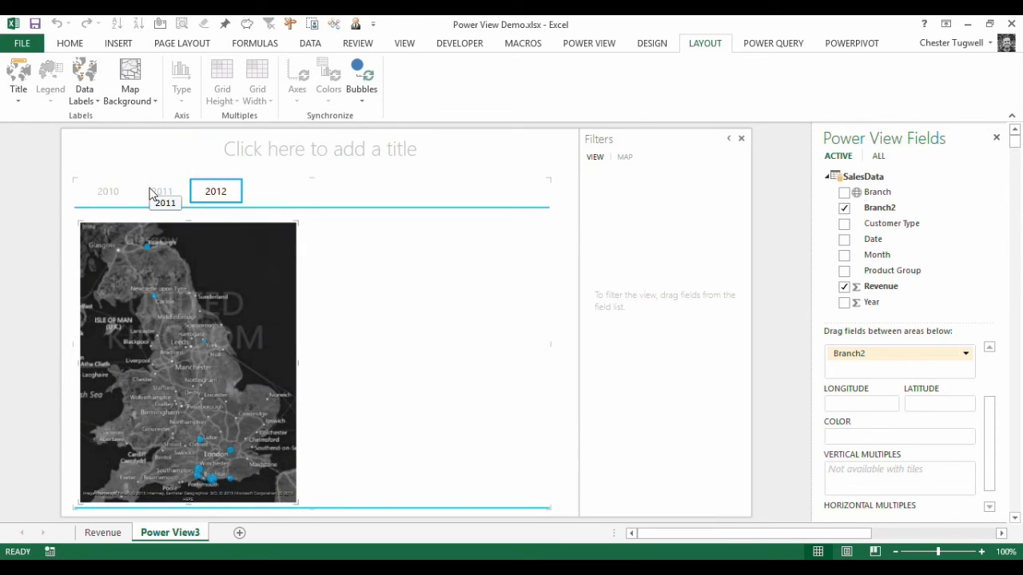
{"action": "left_click", "coordinate": [130, 96]}
{"action": "left_click", "coordinate": [137, 135]}
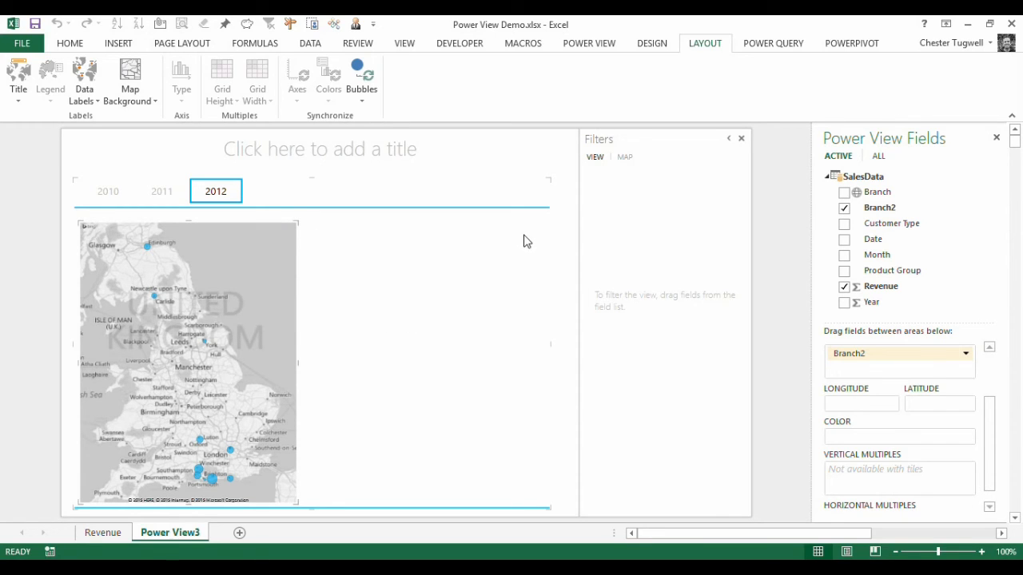
- Narrow the map slightly and add an enlarged table of Product Group and Revenue beside it in the tile container
{"action": "mouse_move", "coordinate": [293, 358]}
{"action": "left_mouse_down"}
{"action": "mouse_move", "coordinate": [326, 360]}
{"action": "mouse_move", "coordinate": [293, 360]}
{"action": "left_mouse_up"}
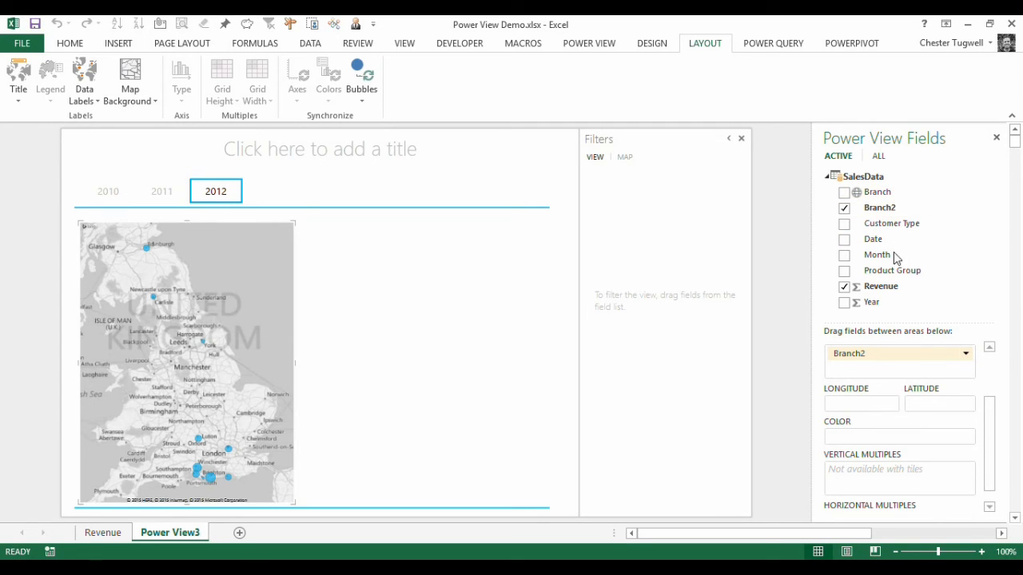
{"action": "left_click_drag", "start_coordinate": [894, 276], "coordinate": [326, 241]}
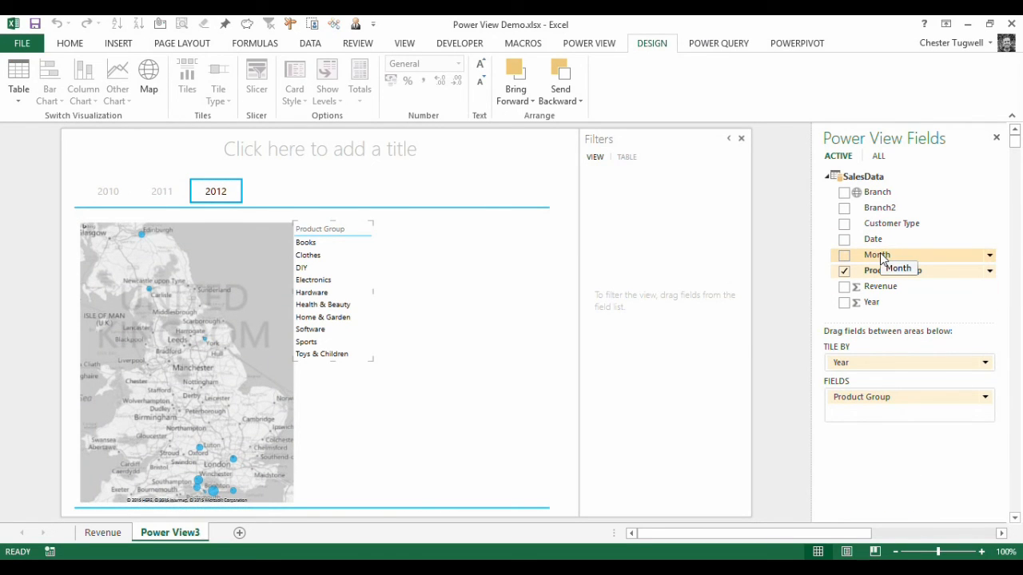
{"action": "left_click_drag", "start_coordinate": [882, 288], "coordinate": [359, 285]}
{"action": "left_click_drag", "start_coordinate": [391, 376], "coordinate": [454, 429]}
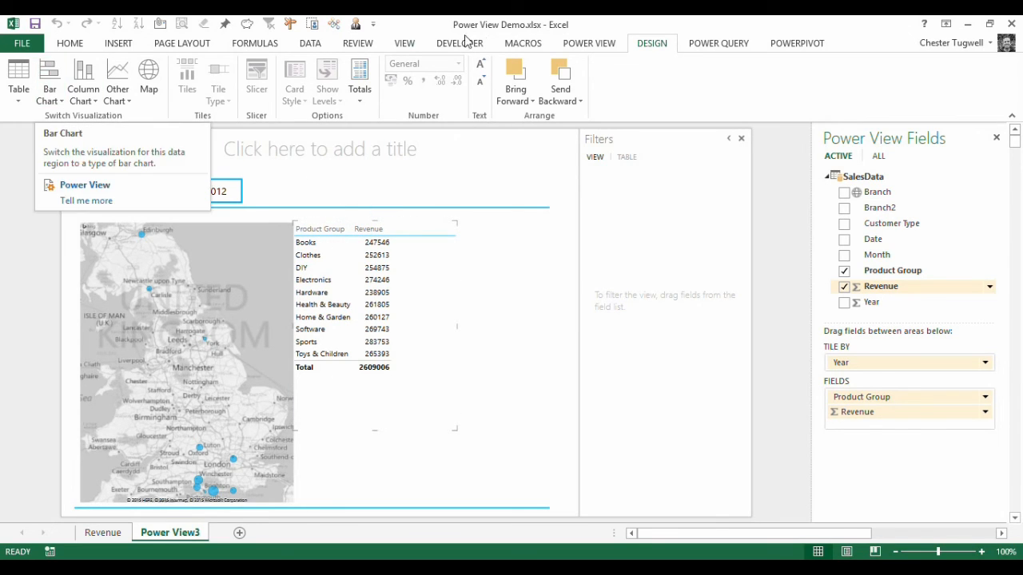
- Convert the Product Group revenue table to a clustered bar chart, as tall as the map but narrower than the map
{"action": "left_click", "coordinate": [51, 95]}
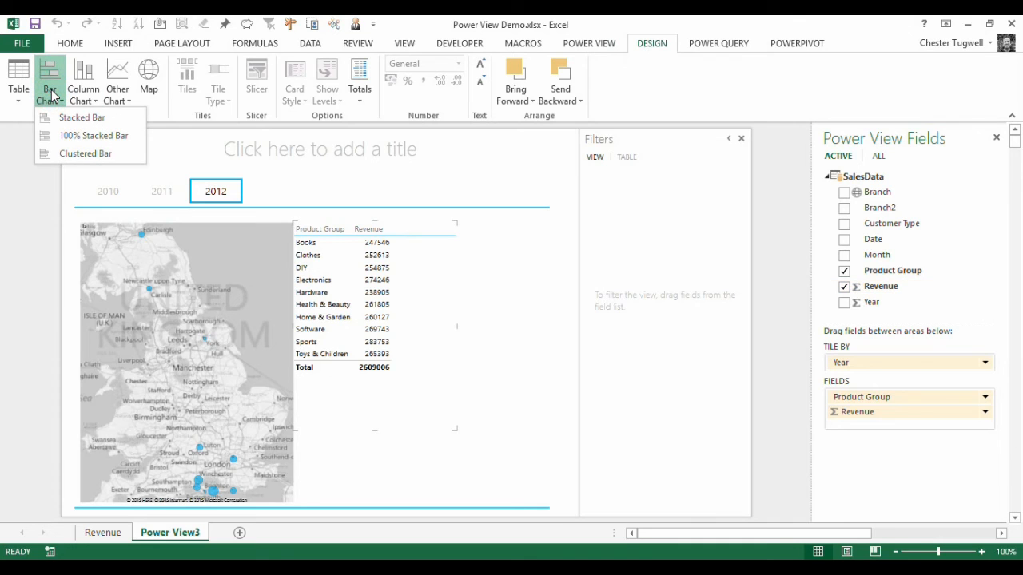
{"action": "left_click", "coordinate": [74, 154]}
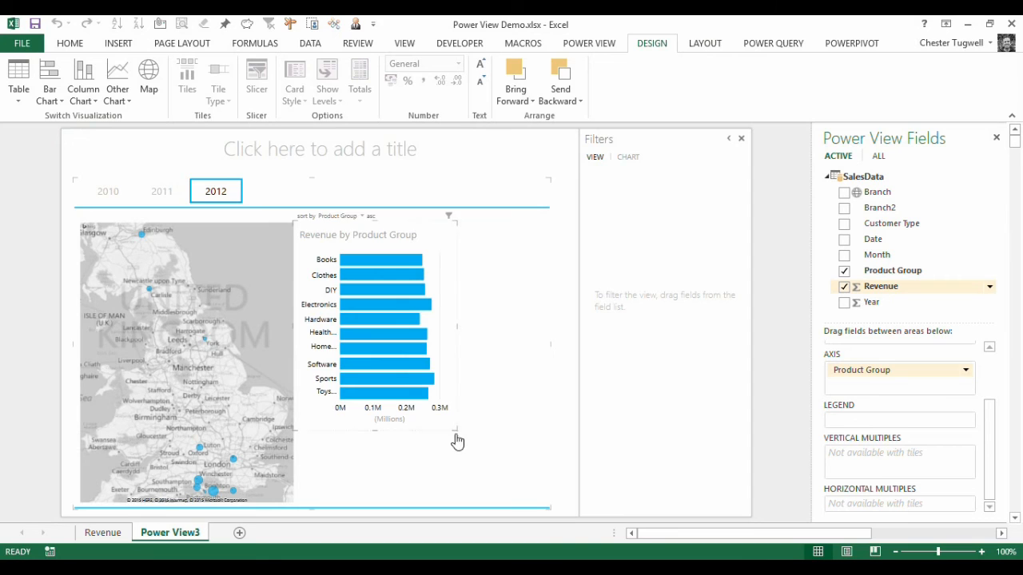
{"action": "left_click_drag", "start_coordinate": [454, 431], "coordinate": [481, 512]}
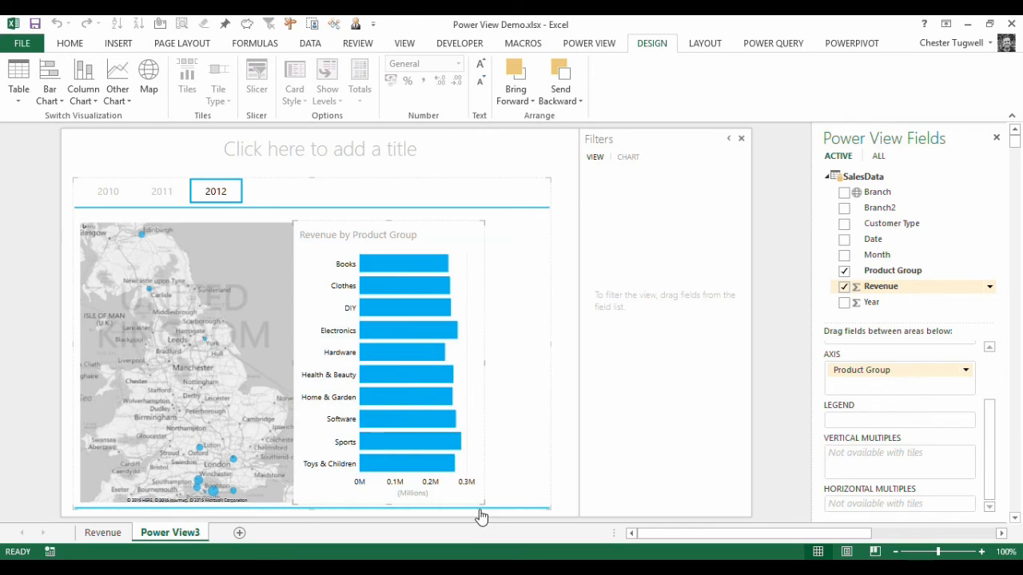
{"action": "left_click_drag", "start_coordinate": [483, 361], "coordinate": [433, 365]}
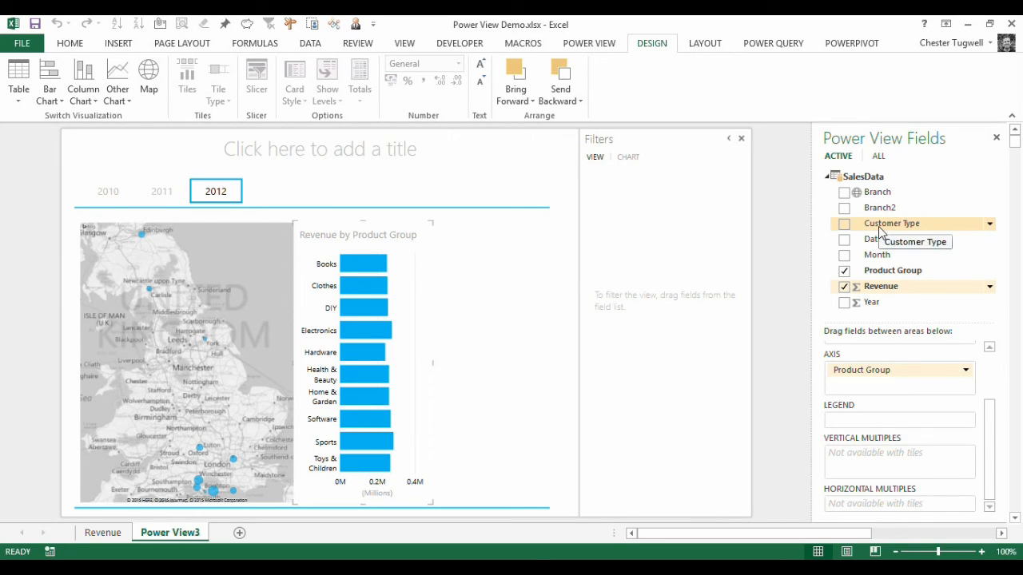
- Add a table of Customer Type and Revenue beside the Product Group chart, sized to show both columns fully
{"action": "left_click_drag", "start_coordinate": [879, 230], "coordinate": [459, 268]}
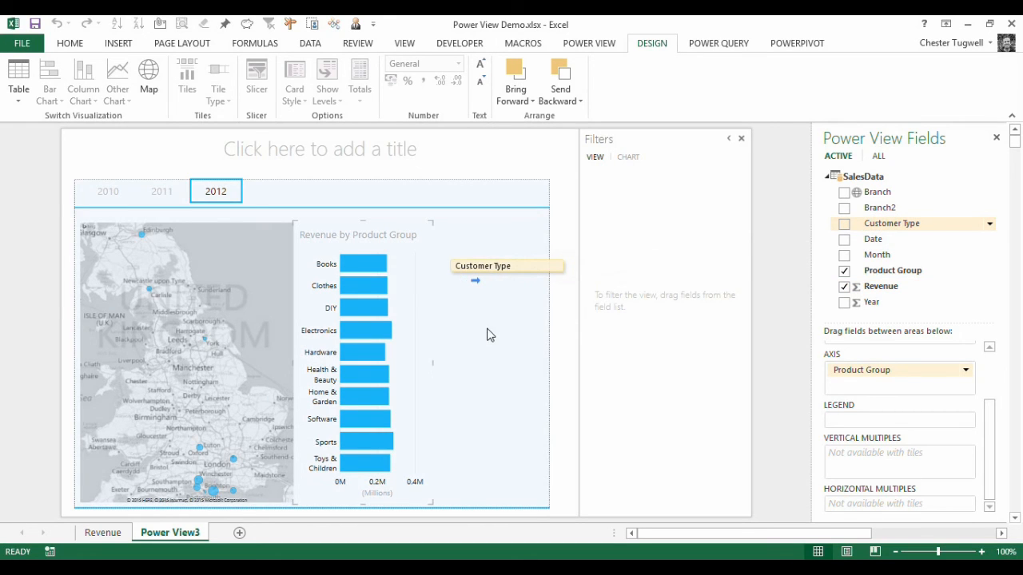
{"action": "left_click_drag", "start_coordinate": [506, 299], "coordinate": [509, 486]}
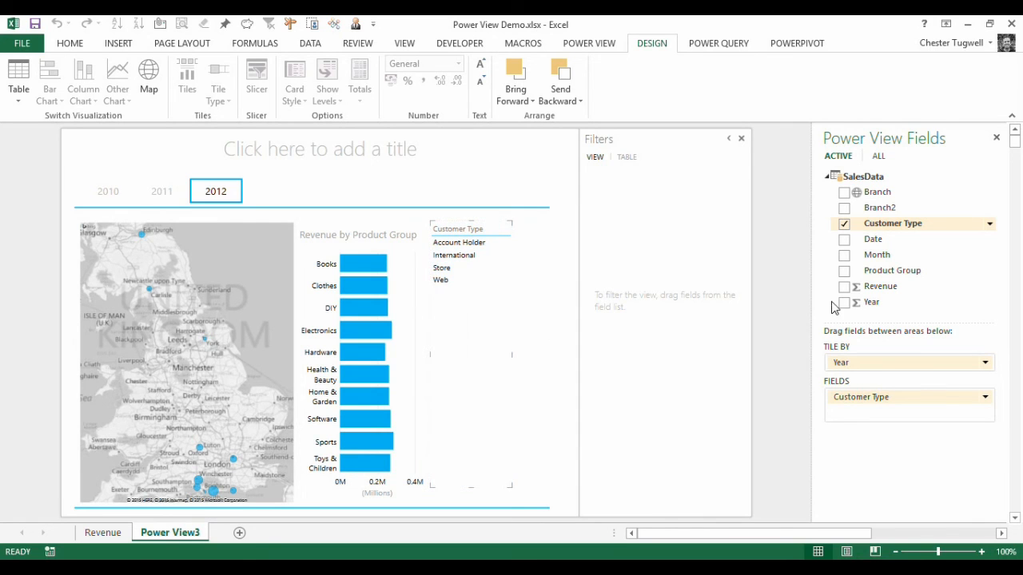
{"action": "left_click_drag", "start_coordinate": [847, 286], "coordinate": [480, 315]}
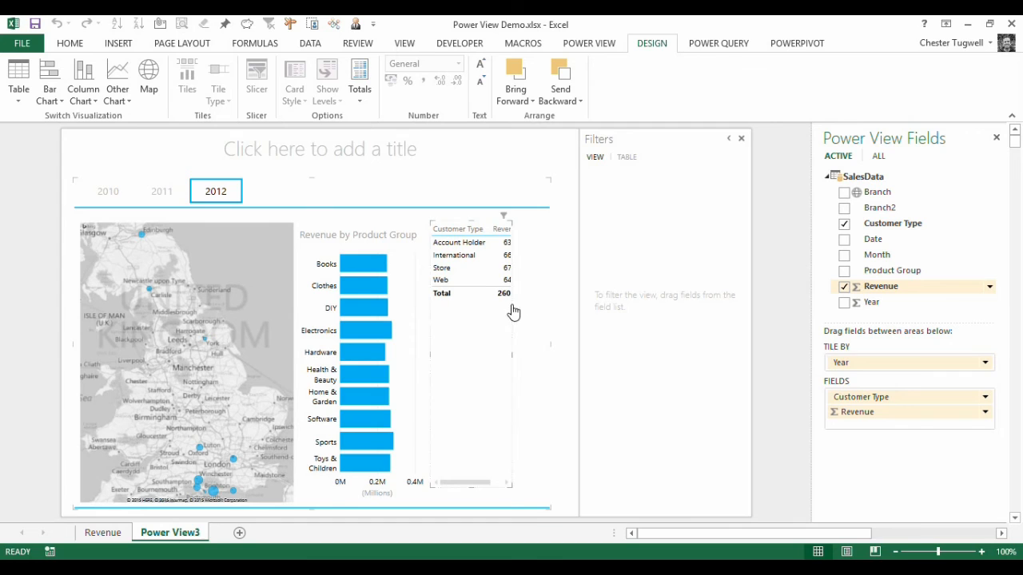
{"action": "left_click_drag", "start_coordinate": [511, 354], "coordinate": [534, 354]}
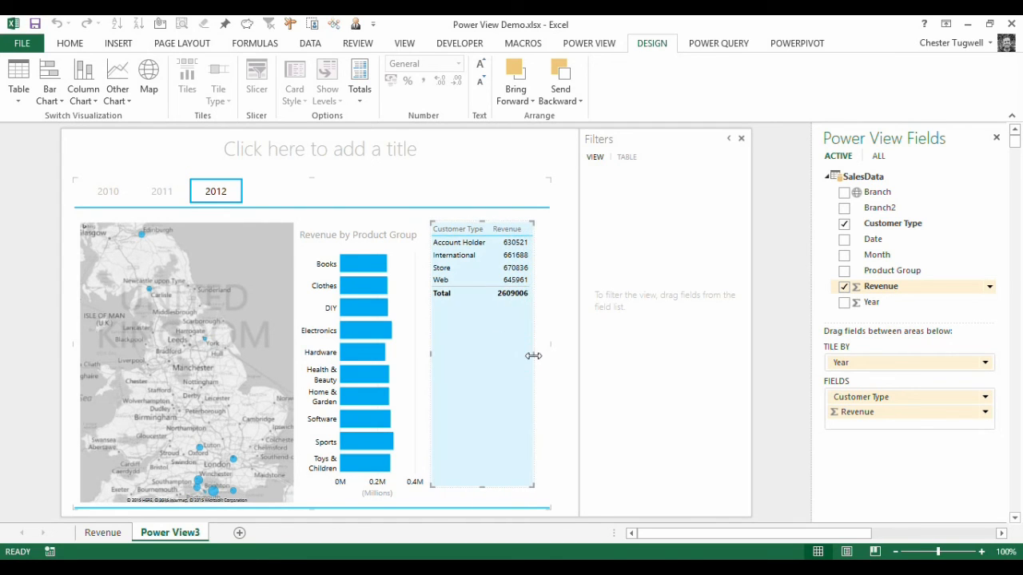
- Convert the Customer Type revenue table to a clustered bar chart and widen it to the edge of the tile container
{"action": "left_click", "coordinate": [49, 96]}
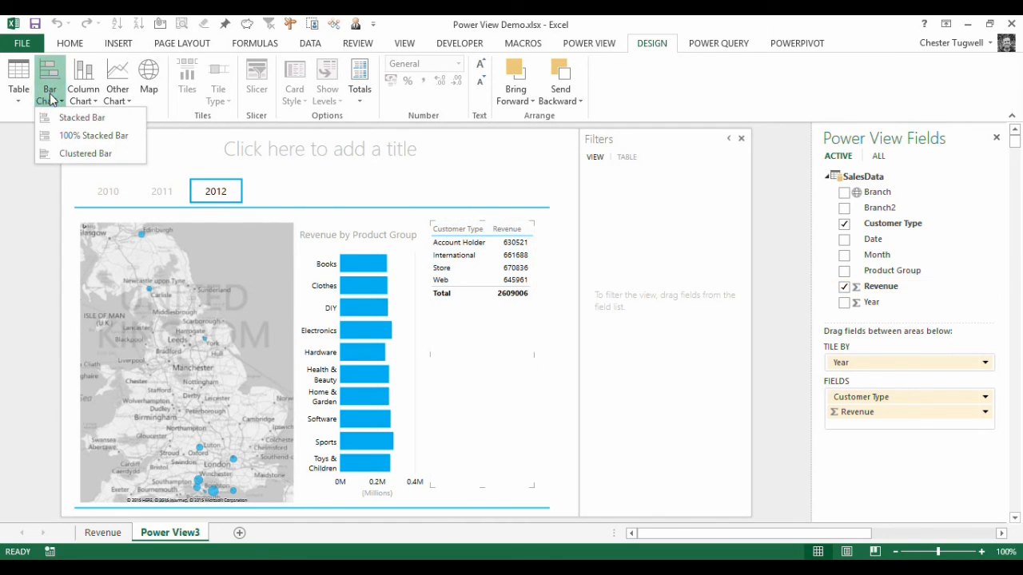
{"action": "left_click", "coordinate": [54, 157]}
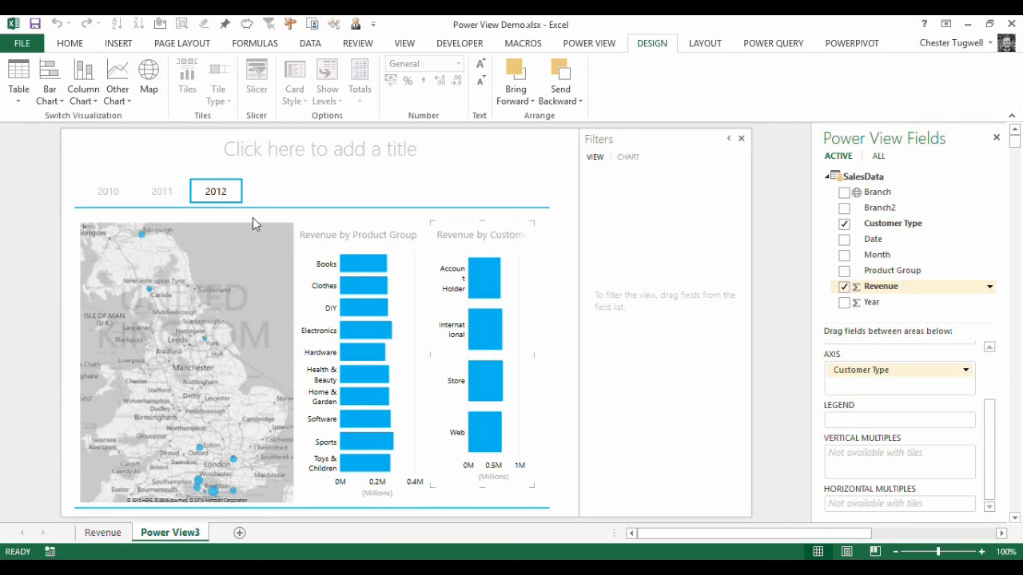
{"action": "mouse_move", "coordinate": [532, 485]}
{"action": "left_mouse_down"}
{"action": "mouse_move", "coordinate": [550, 498]}
{"action": "mouse_move", "coordinate": [571, 488]}
{"action": "left_mouse_up"}
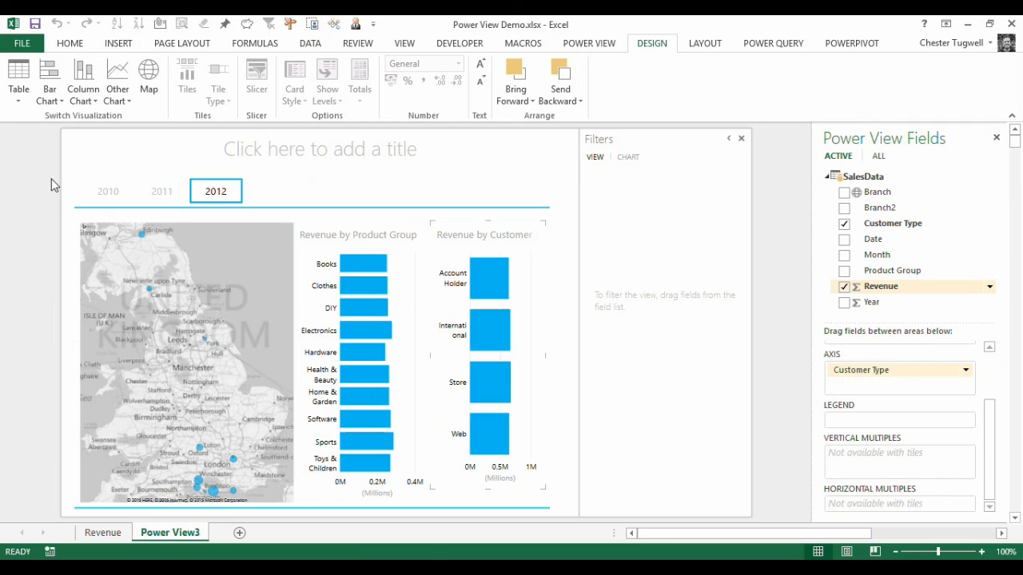
- Switch the tiles through 2010, 2011 and 2012 to compare the map and both bar charts by year
{"action": "left_click", "coordinate": [106, 196]}
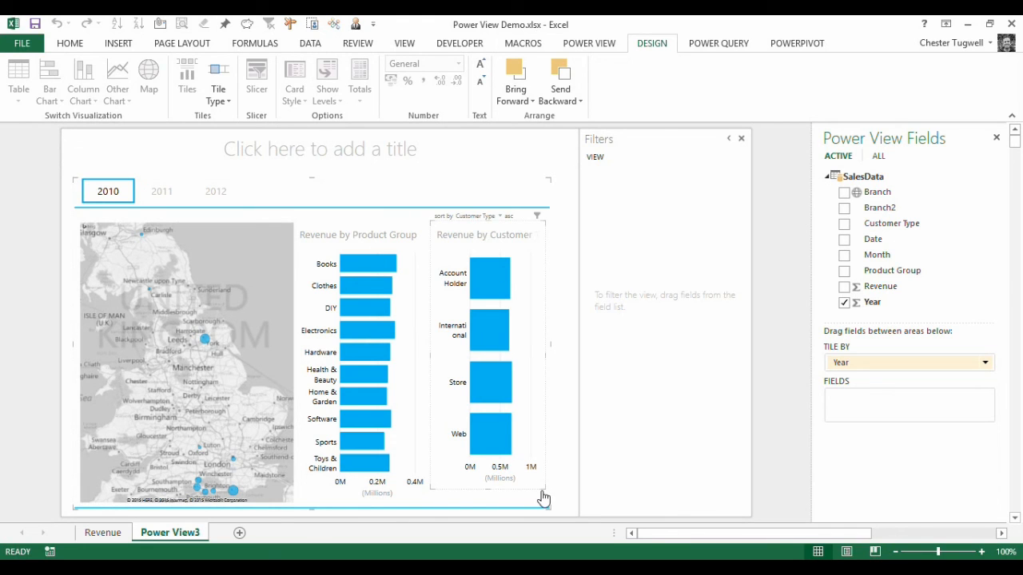
{"action": "left_click", "coordinate": [159, 198]}
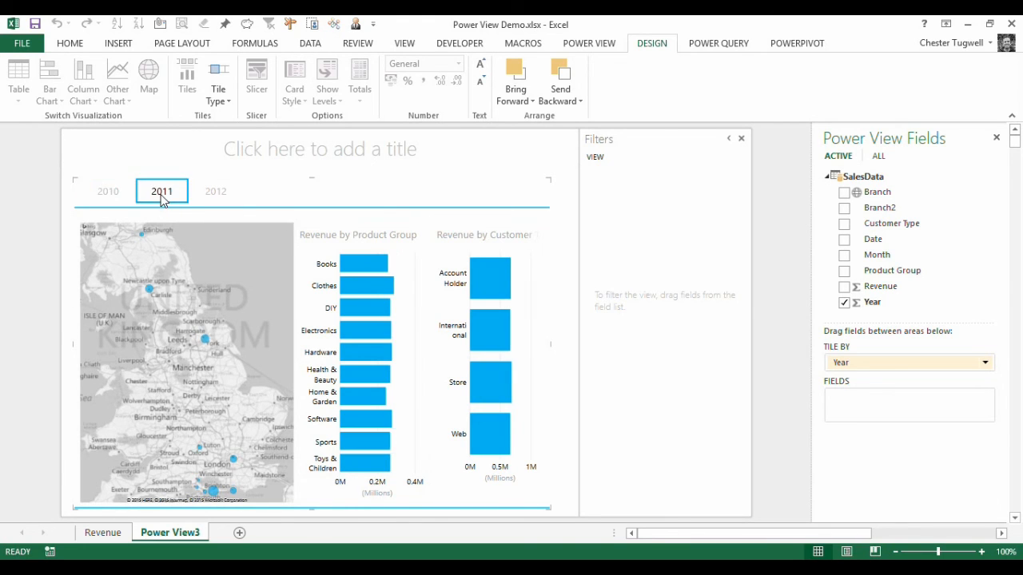
{"action": "left_click", "coordinate": [207, 195]}
{"action": "left_click", "coordinate": [210, 197]}
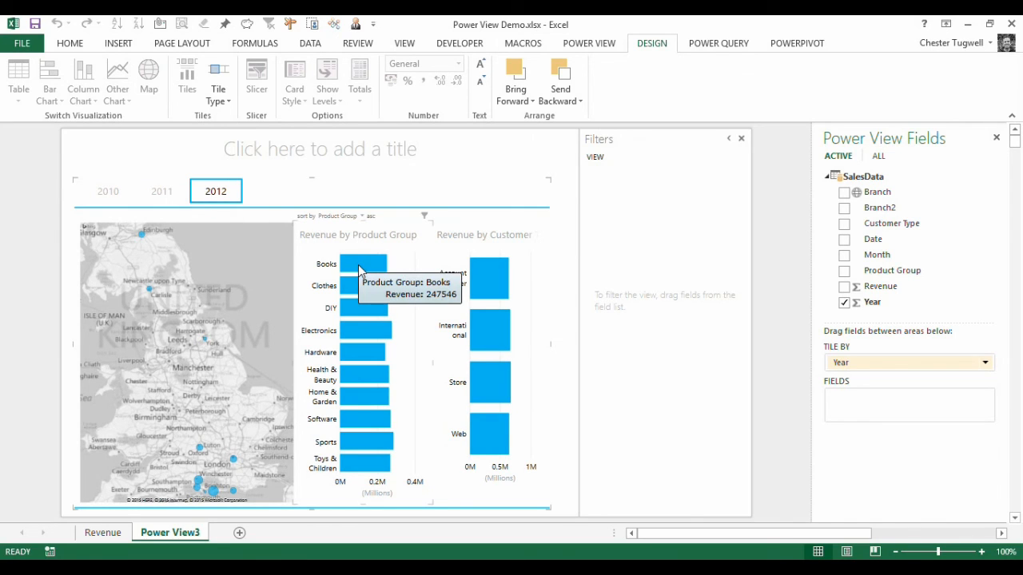
- Highlight Books, Clothes and Electronics in turn in the Product Group chart to examine their share in the other visuals
{"action": "left_click", "coordinate": [366, 271]}
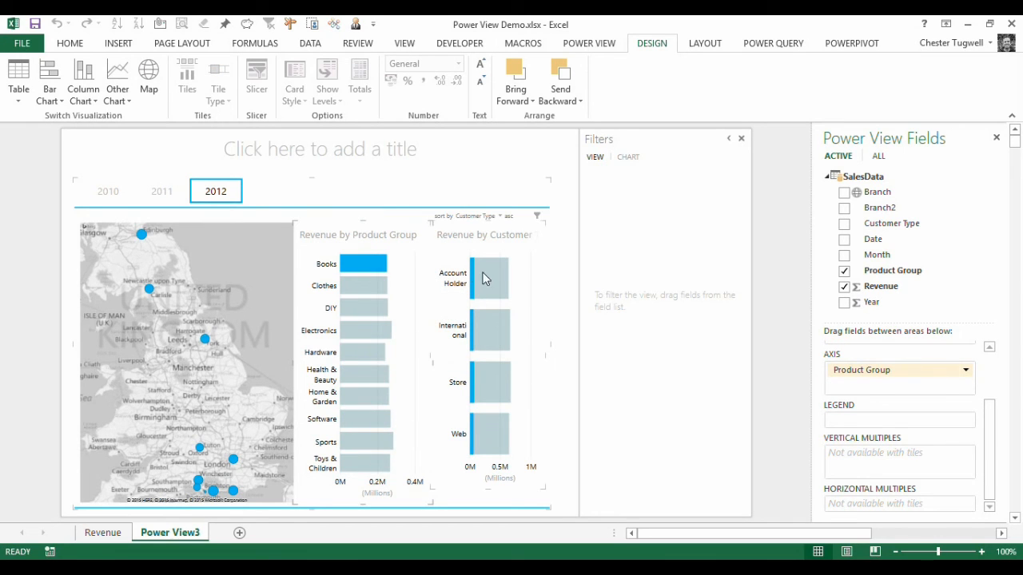
{"action": "mouse_move", "coordinate": [489, 278]}
{"action": "left_click", "coordinate": [354, 292]}
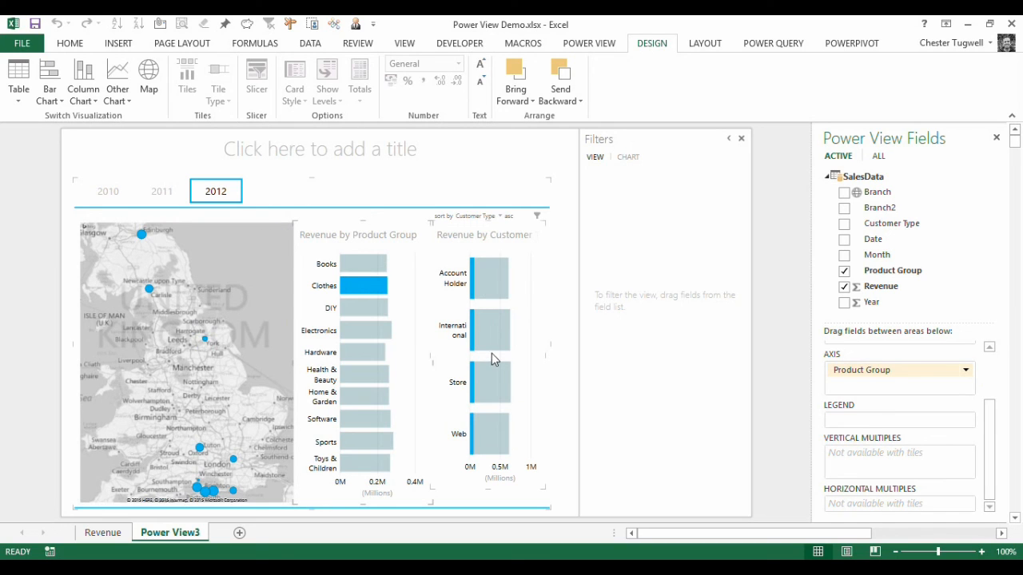
{"action": "left_click", "coordinate": [342, 331]}
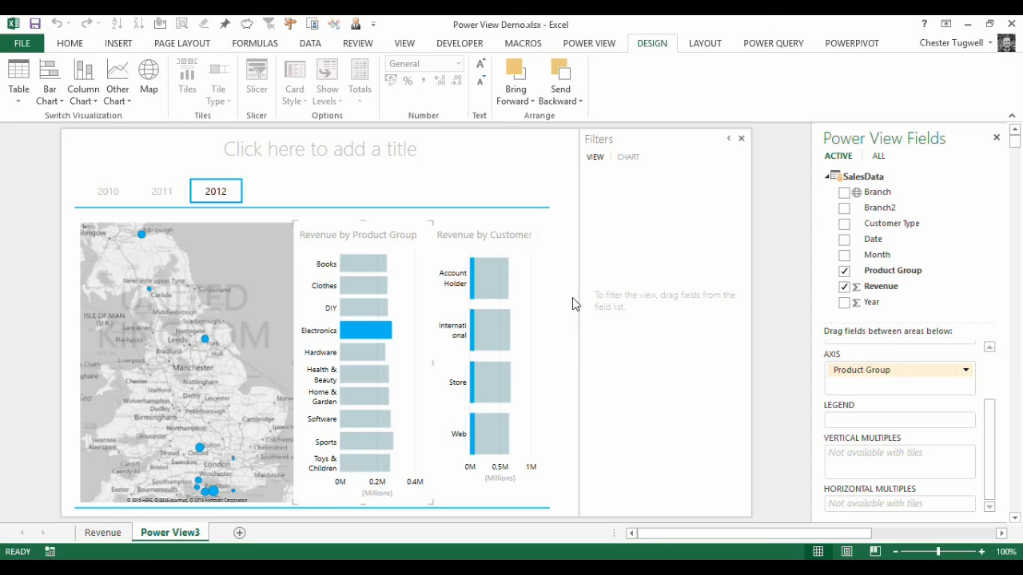
- Title the report "Sales Report" and hide the Filters area
{"action": "left_click", "coordinate": [323, 148]}
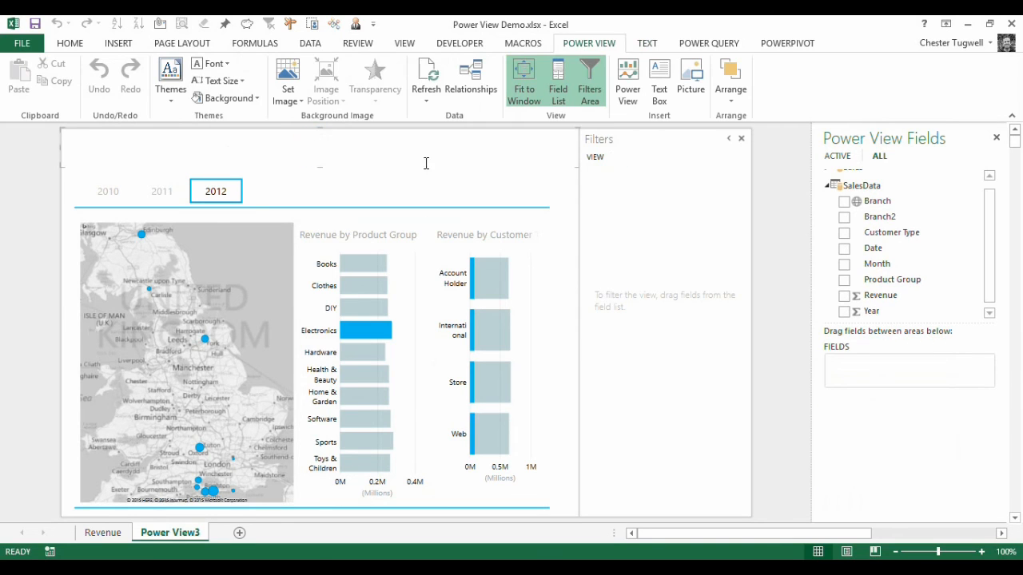
{"action": "type", "text": "Sales Report"}
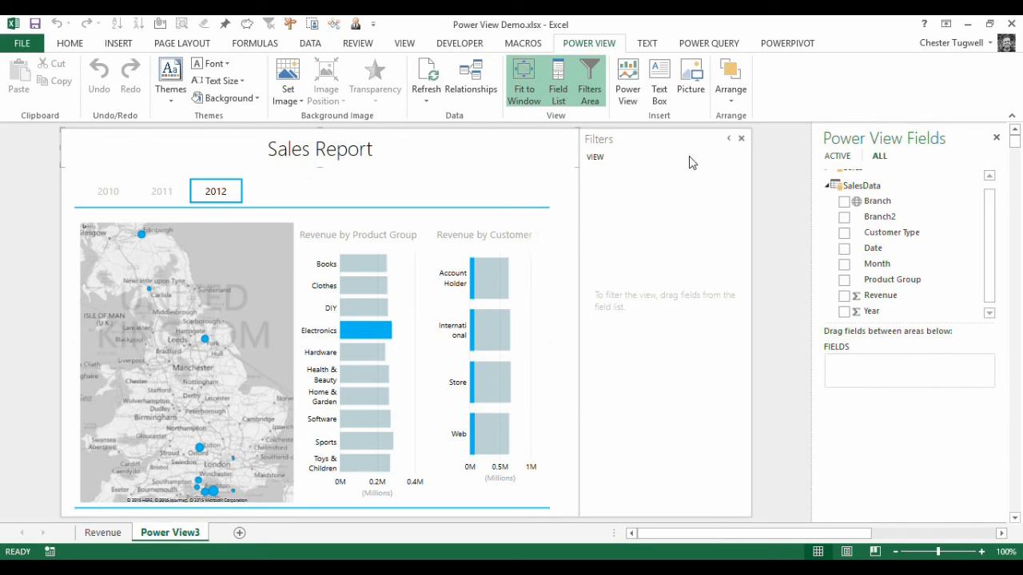
{"action": "left_click", "coordinate": [741, 138]}
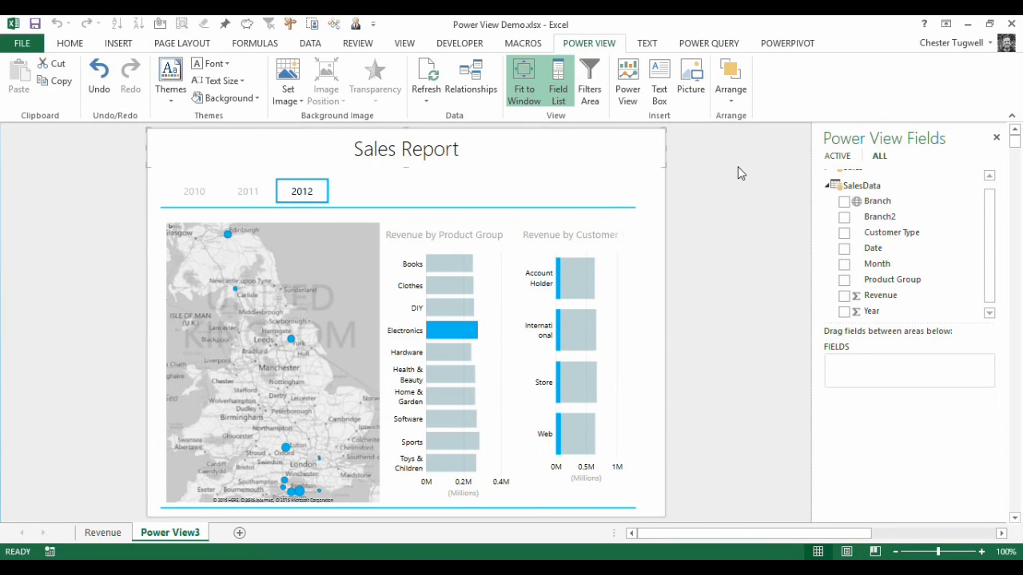